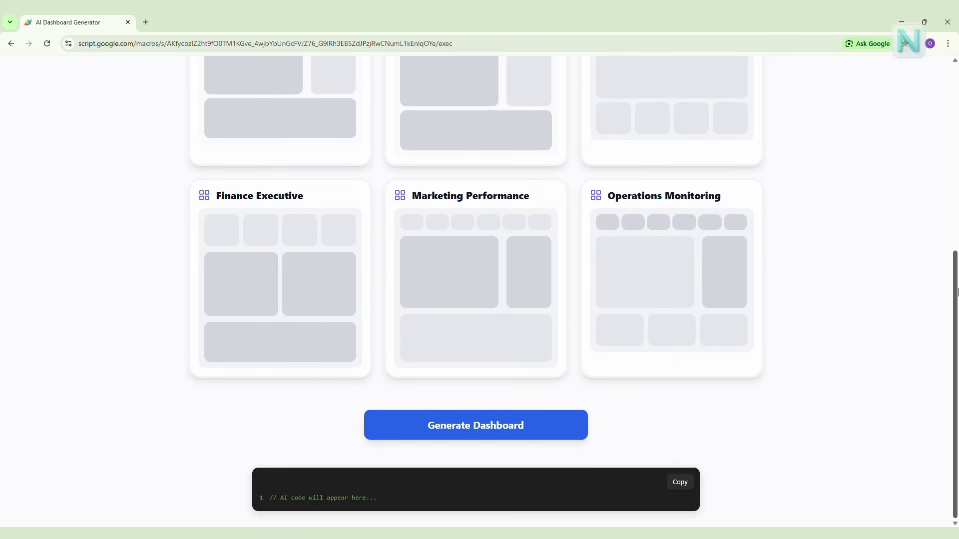
mouse_move(957, 292)
left_mouse_down()
mouse_move(955, 201)
mouse_move(933, 95)
mouse_move(944, 75)
left_mouse_up()
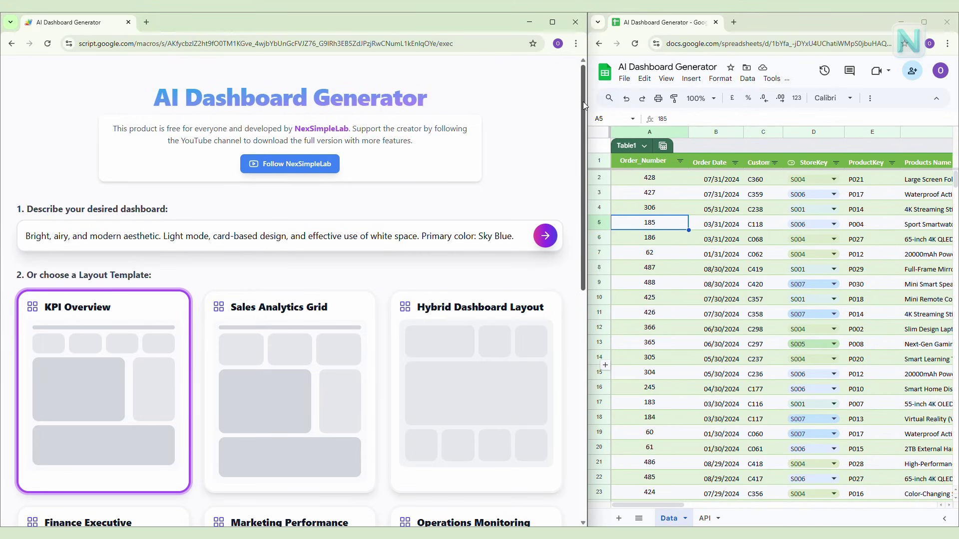
- Review the dashboard description, then compare the Sales Analytics Grid and Hybrid Dashboard layouts
left_click(159, 237)
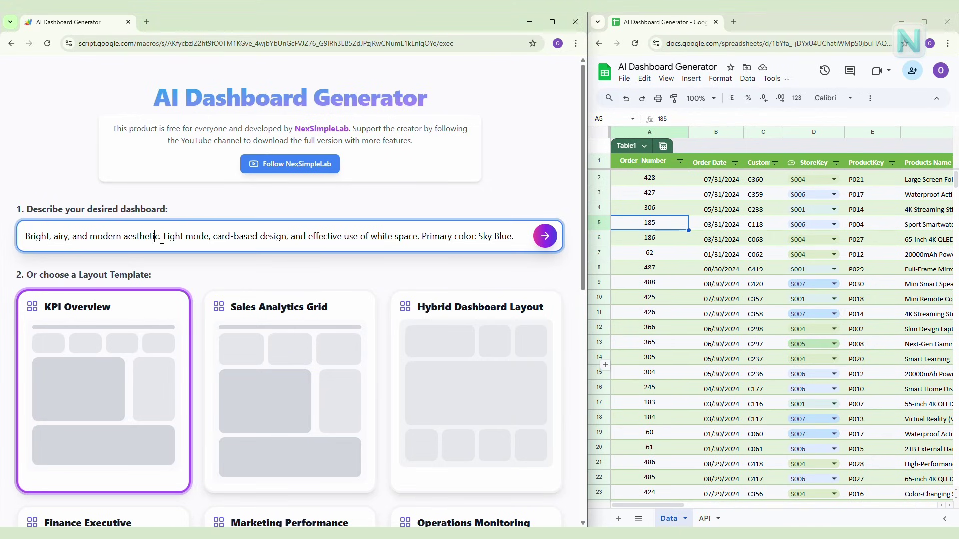
left_click(302, 281)
left_click(322, 307)
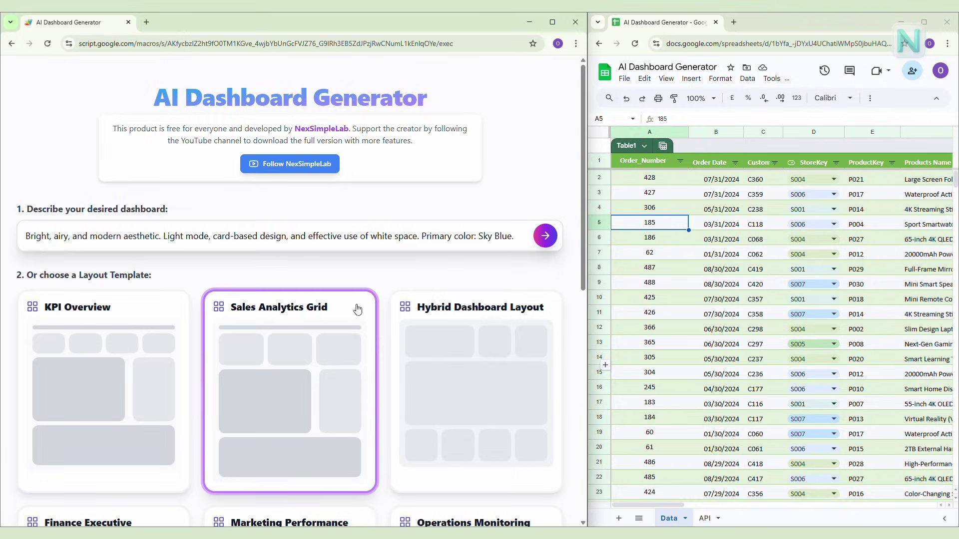
left_click(457, 308)
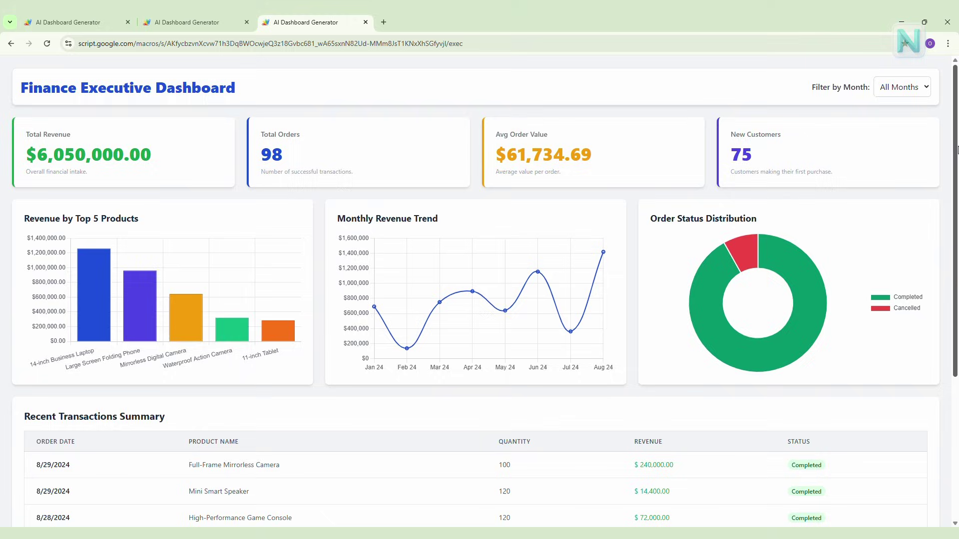
mouse_move(957, 149)
left_mouse_down()
mouse_move(946, 270)
mouse_move(946, 145)
left_mouse_up()
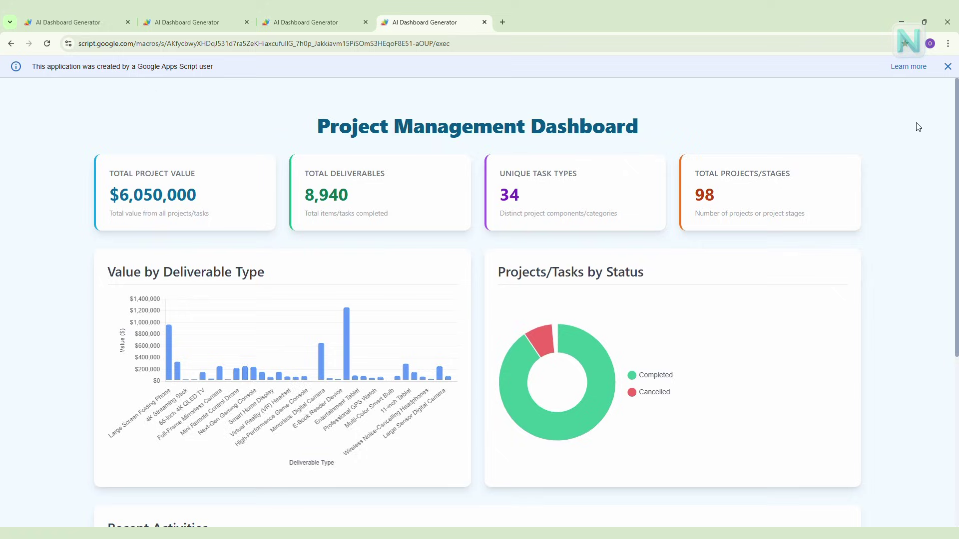
- Dismiss the Apps Script banners and close the Project Management dashboard page
left_click(949, 66)
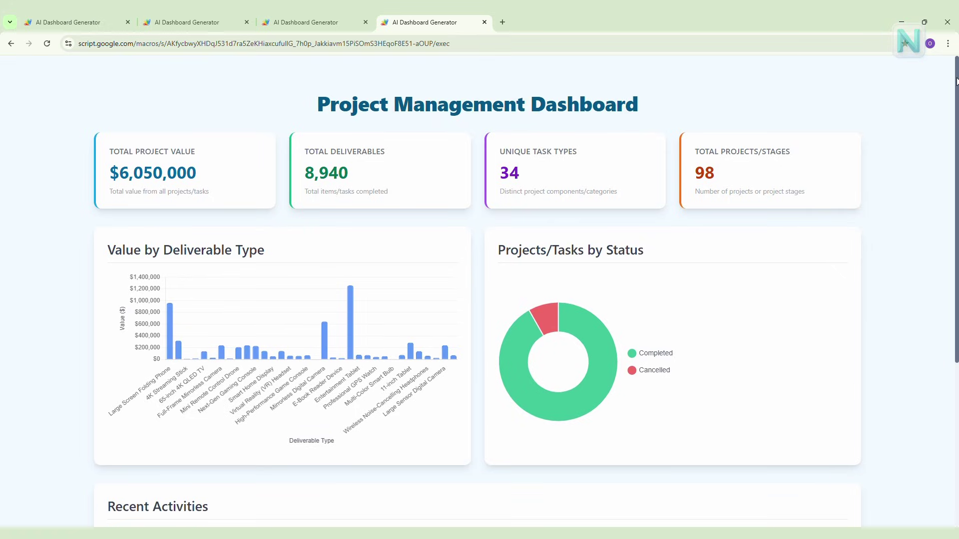
mouse_move(956, 81)
left_mouse_down()
mouse_move(952, 138)
mouse_move(950, 84)
left_mouse_up()
left_click(484, 22)
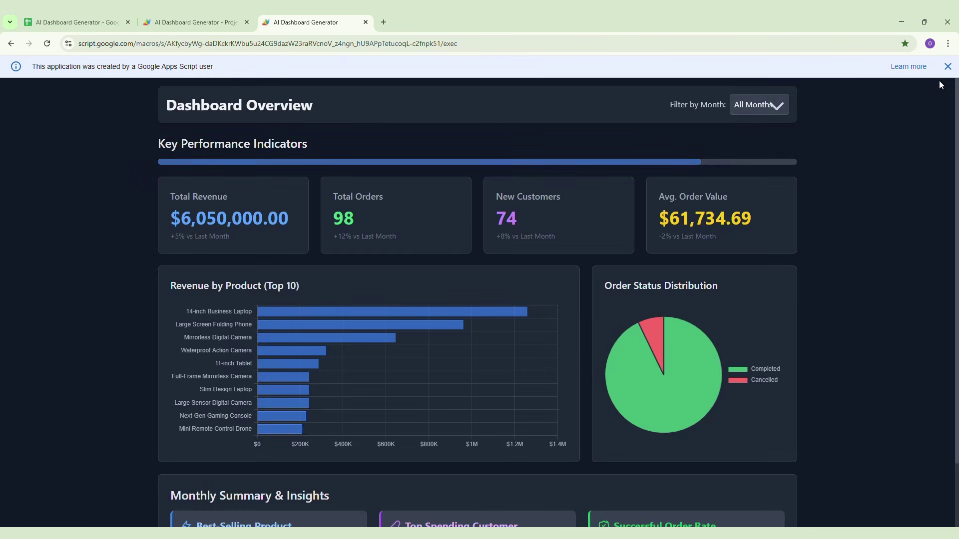
left_click(948, 66)
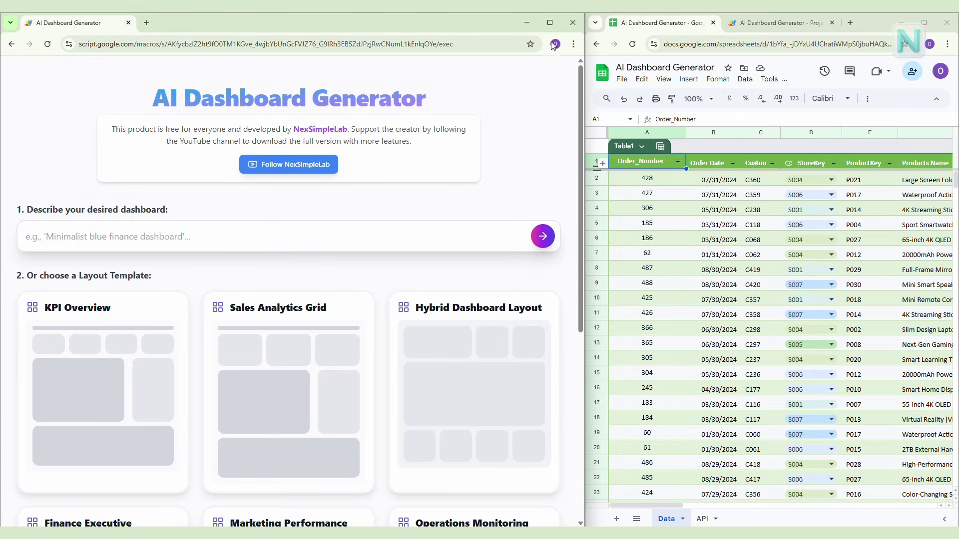
- Maximize the generator window so it fills the screen over Sheets
left_click(552, 24)
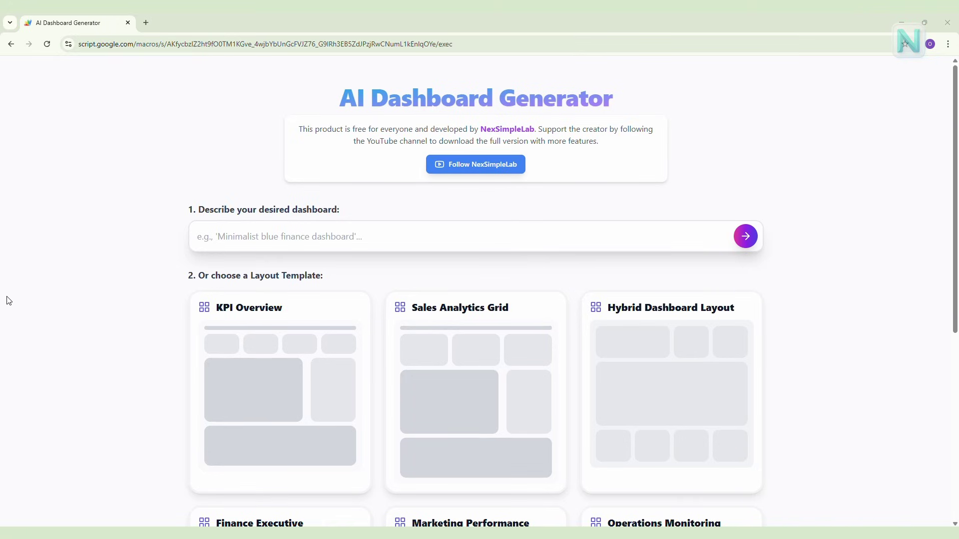
- Paste and submit the dark-mode dashboard description with month filter, then choose the KPI Overview layout
left_click(298, 235)
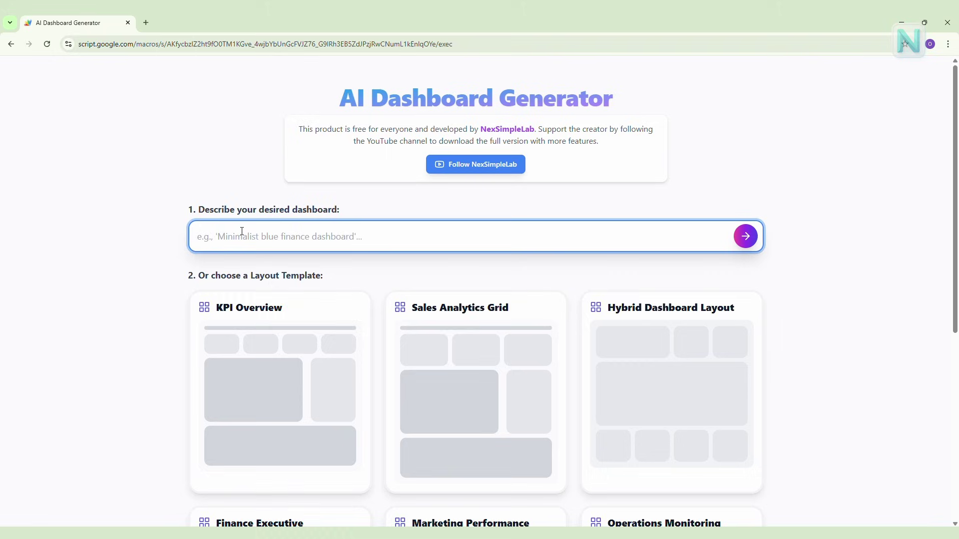
type("Create a modern dark-mode dashboard UI with a clean, professional look. At the top of the dashboard, include a month filter.")
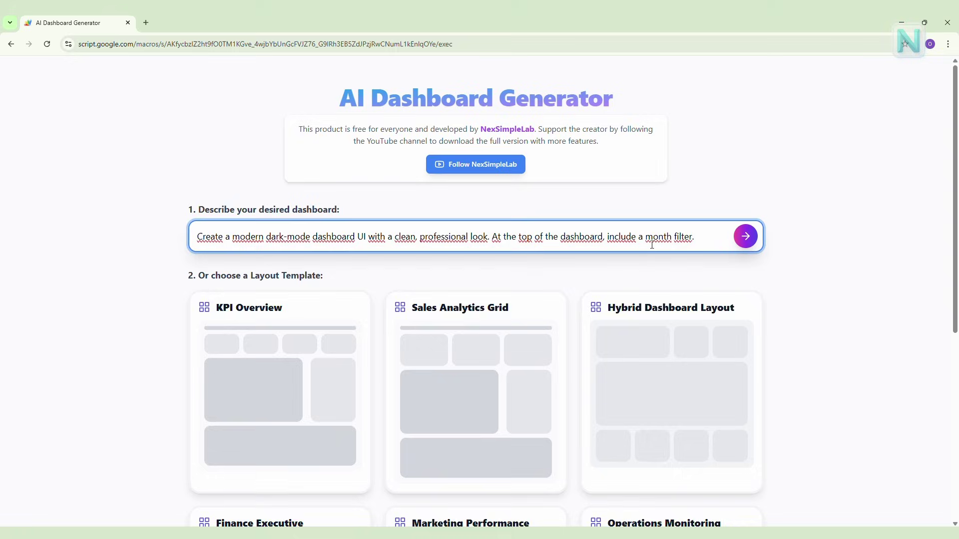
left_click(744, 237)
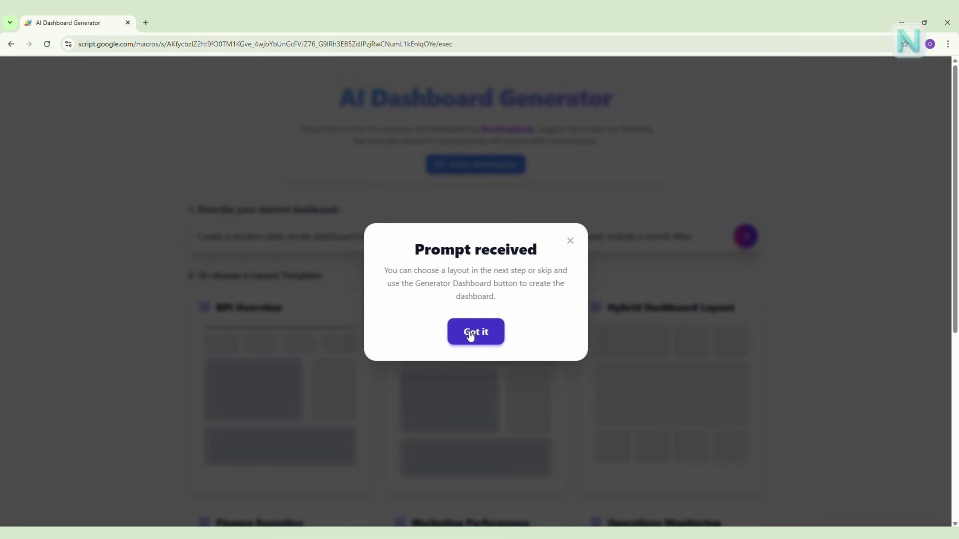
left_click(475, 334)
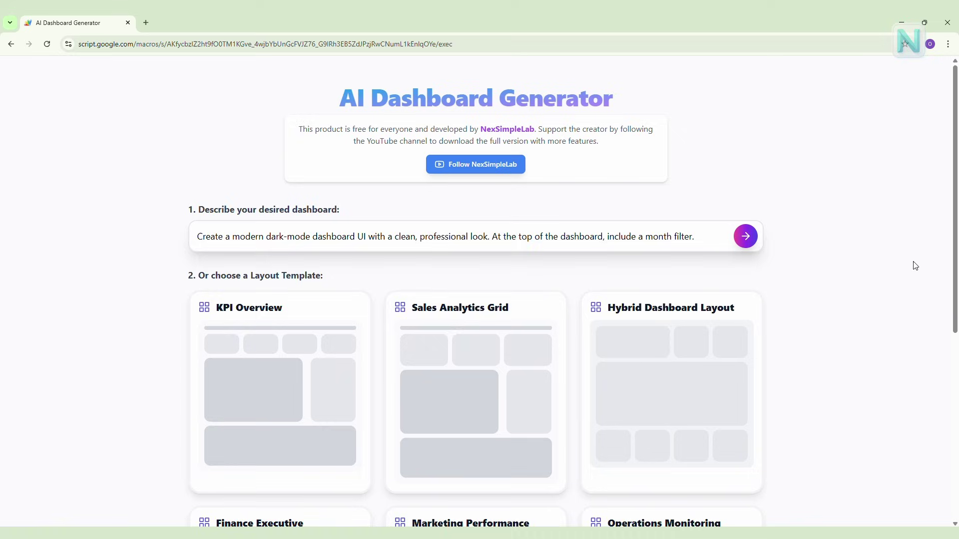
left_click_drag(956, 259, 937, 309)
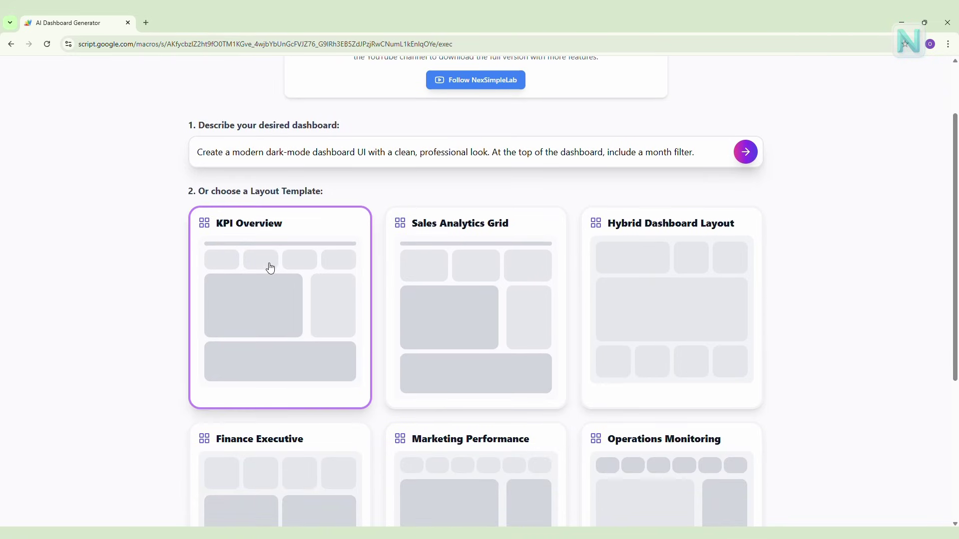
left_click(284, 292)
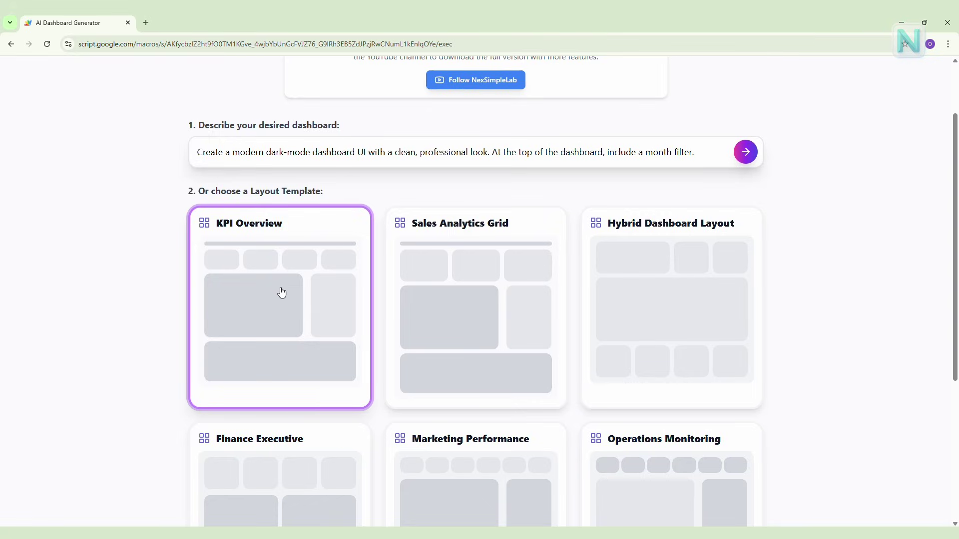
left_click_drag(955, 319, 951, 459)
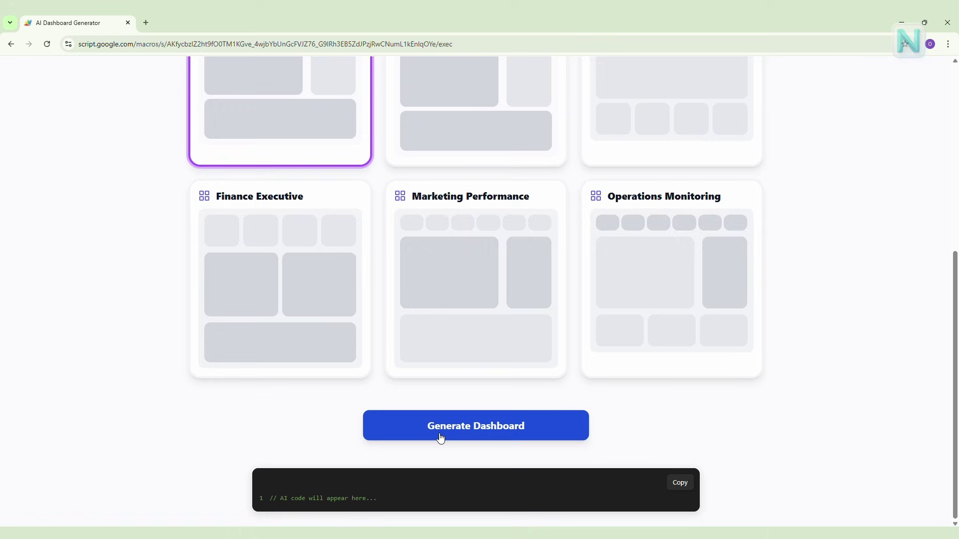
- Generate the dark-mode dashboard's HTML code and copy it
left_click(491, 428)
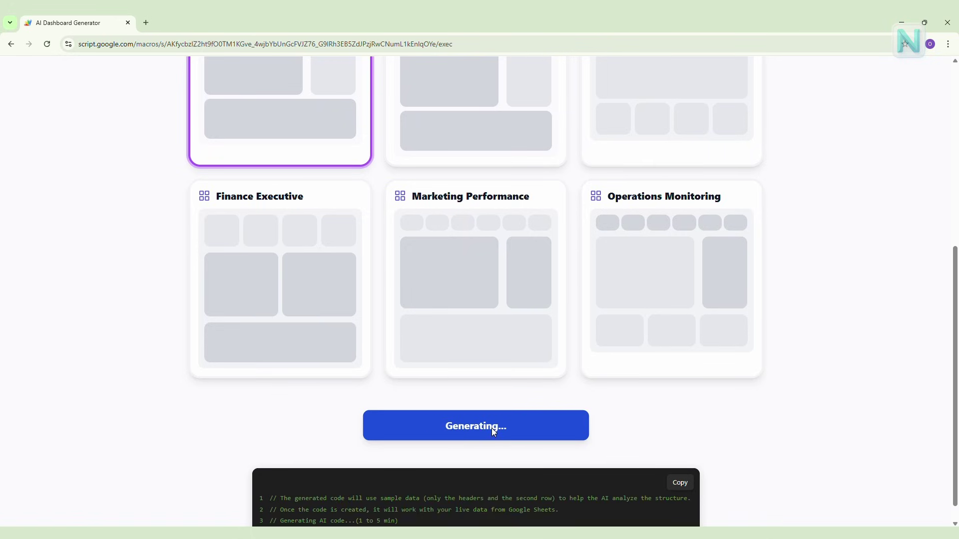
left_click_drag(954, 408, 949, 454)
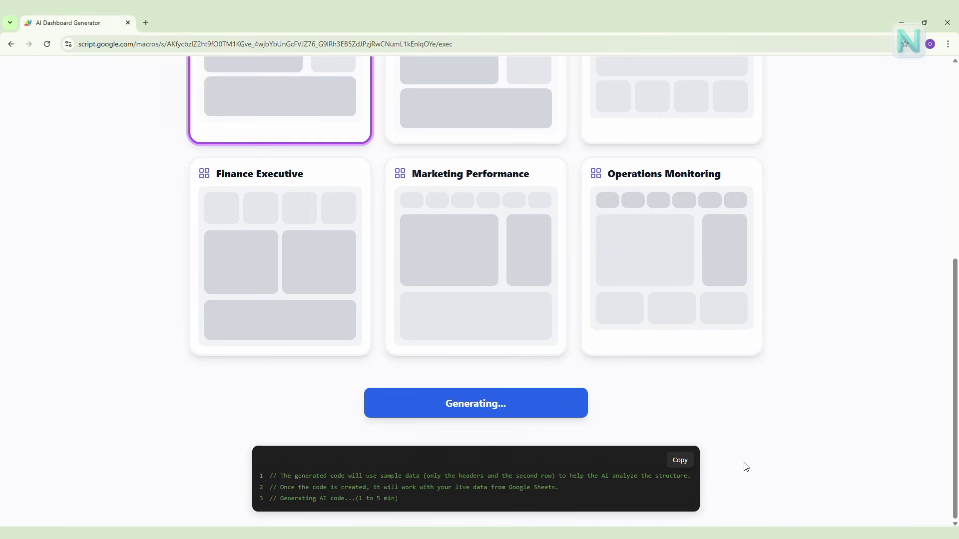
left_click_drag(952, 343, 952, 458)
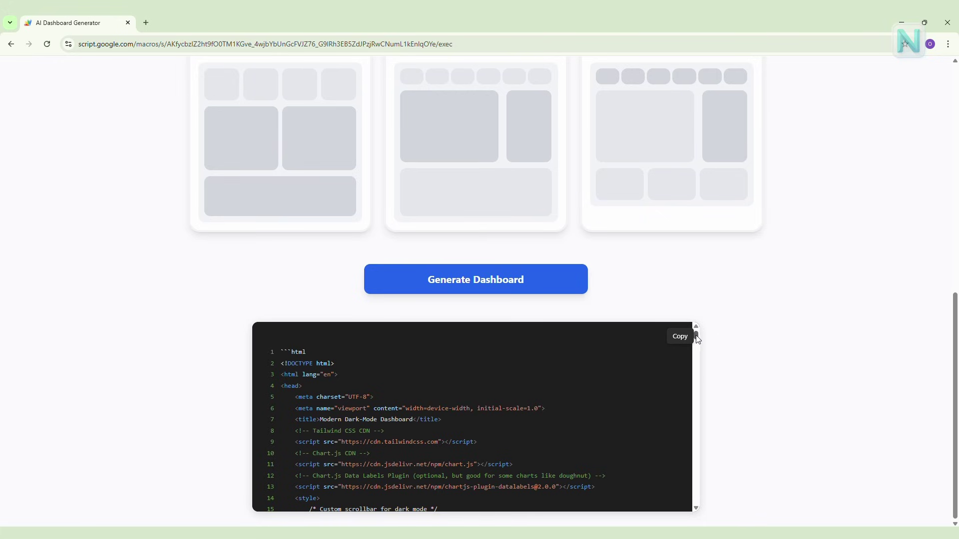
mouse_move(696, 338)
left_mouse_down()
mouse_move(697, 413)
mouse_move(708, 447)
mouse_move(706, 503)
mouse_move(697, 505)
mouse_move(696, 342)
mouse_move(708, 331)
left_mouse_up()
left_click(679, 339)
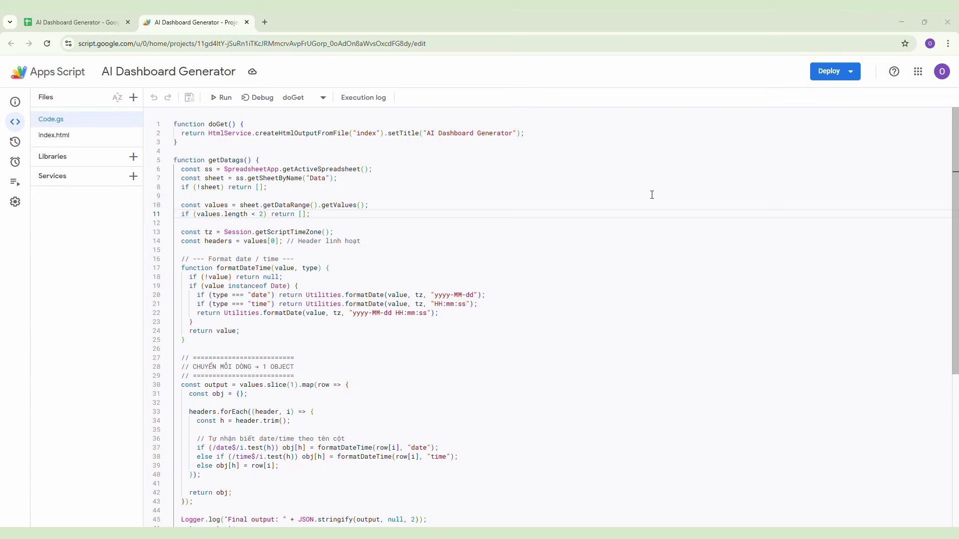
- Replace all of index.html with the copied dashboard code and select the stray ```html on line 1
left_click(657, 211)
mouse_move(67, 135)
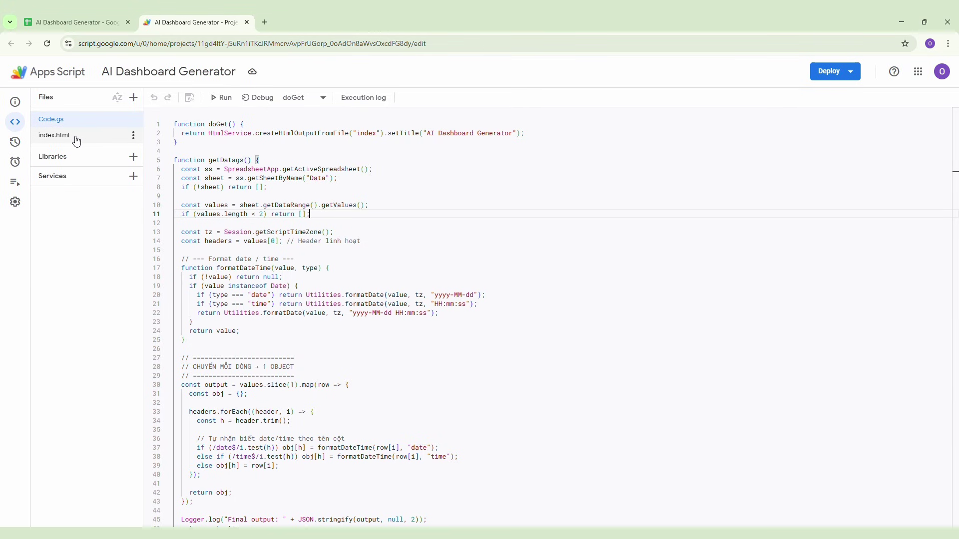
left_click(75, 140)
key("ctrl+a")
key("ctrl+v")
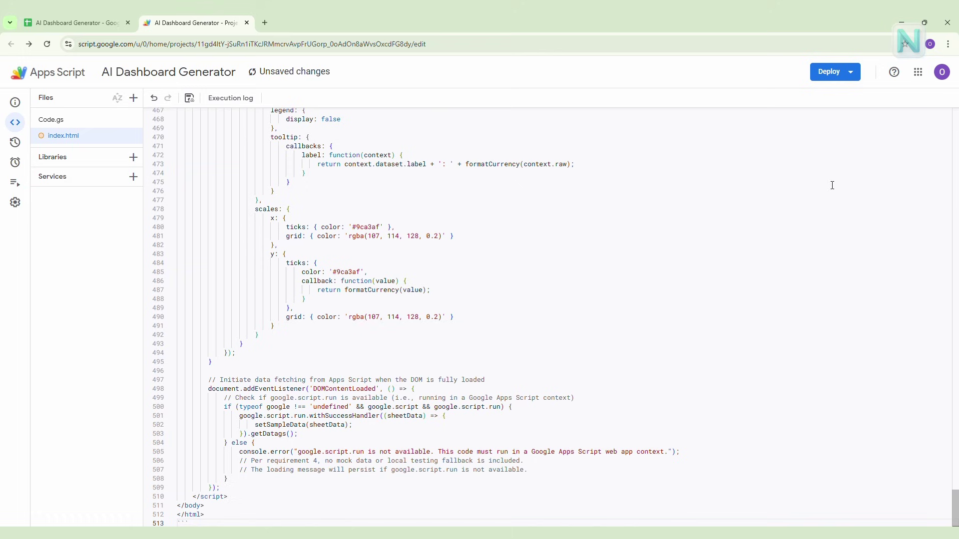
left_click_drag(953, 499, 946, 114)
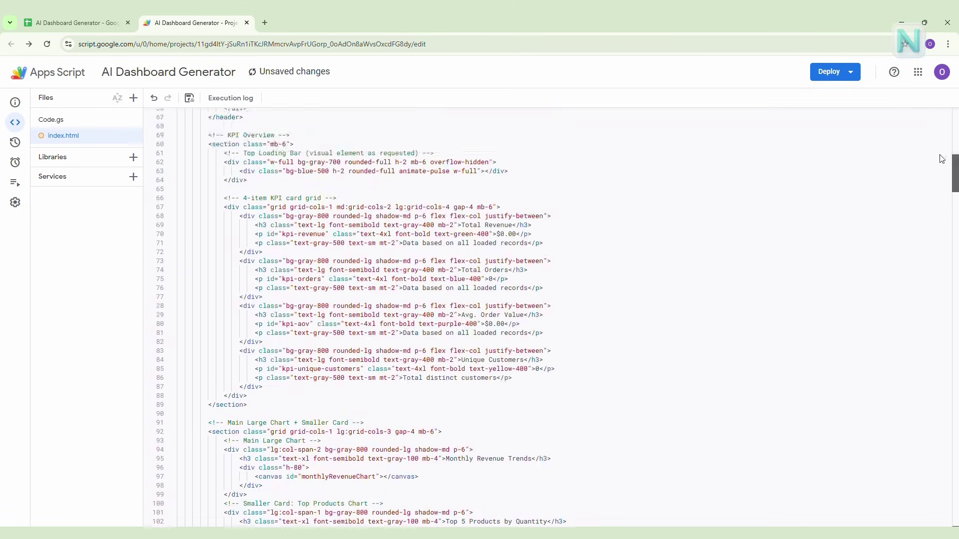
left_click_drag(207, 126, 178, 123)
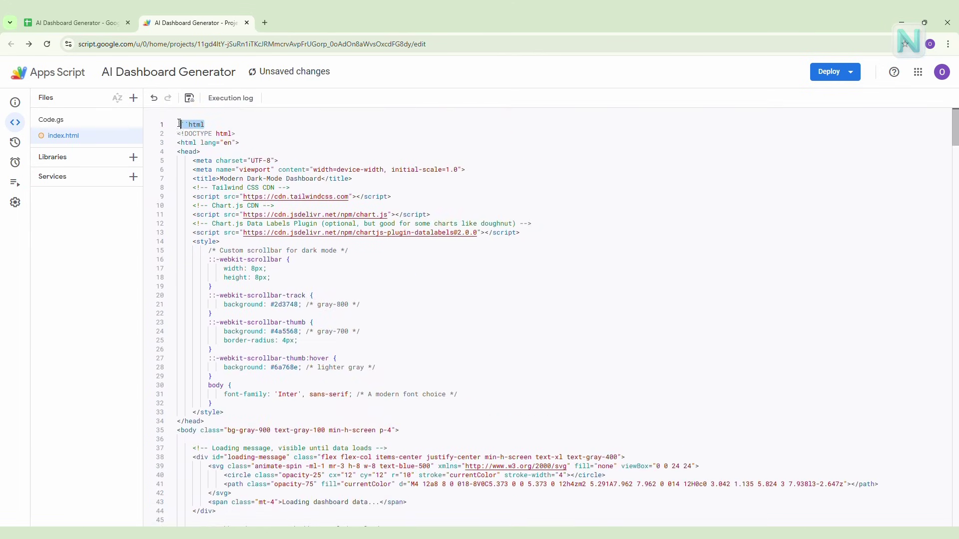
- Delete the stray ```html fence, publish a new web-app deployment and copy its URL
key("BackSpace")
left_click(831, 72)
left_click(840, 93)
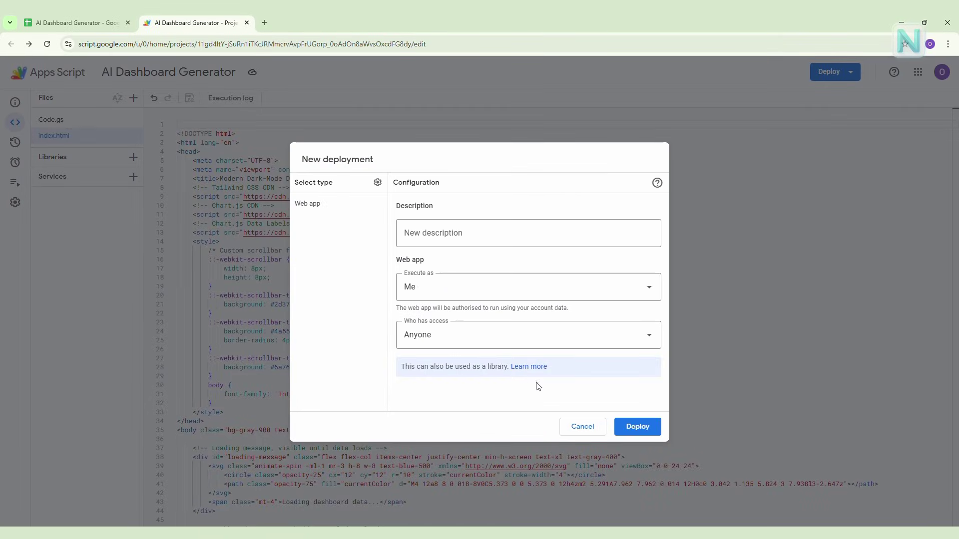
left_click(636, 428)
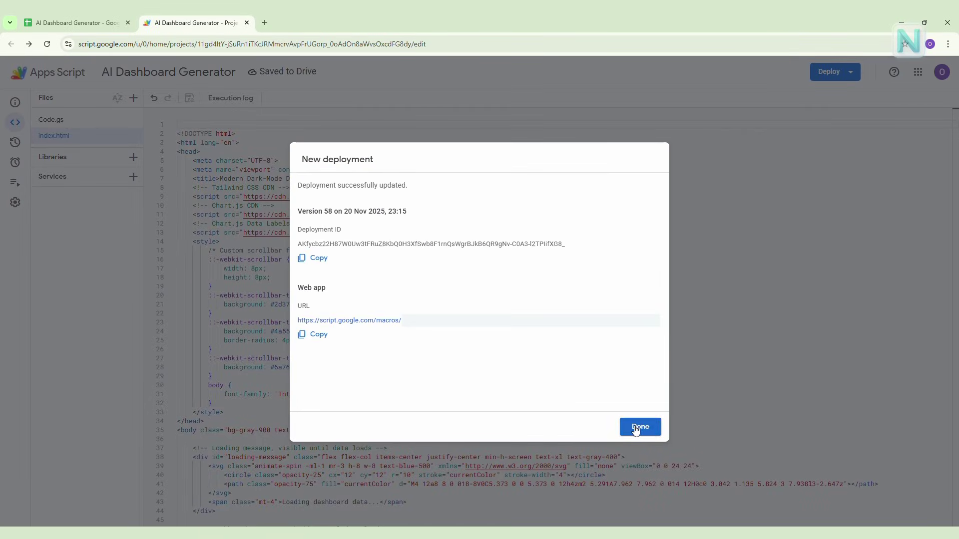
left_click(315, 339)
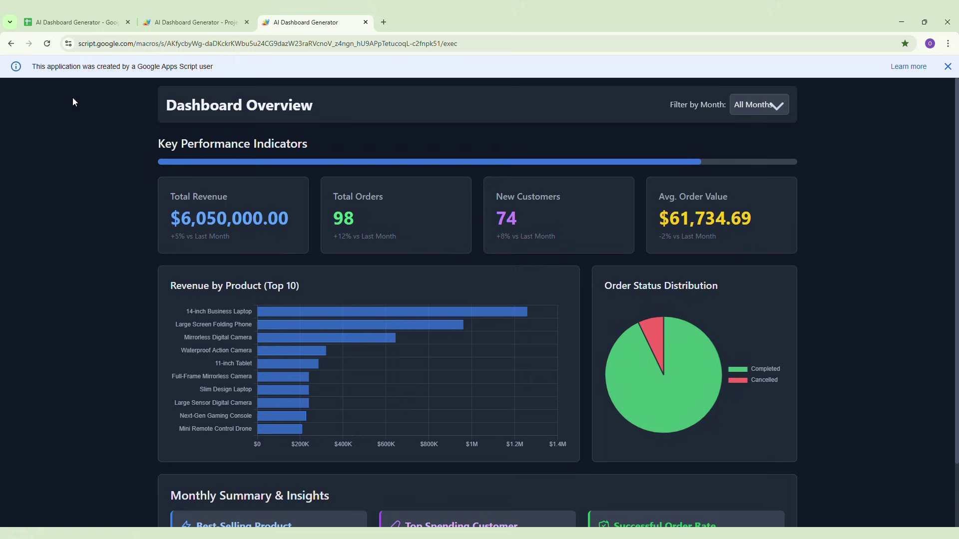
- Dismiss the Apps Script notice above the deployed dashboard
left_click(948, 66)
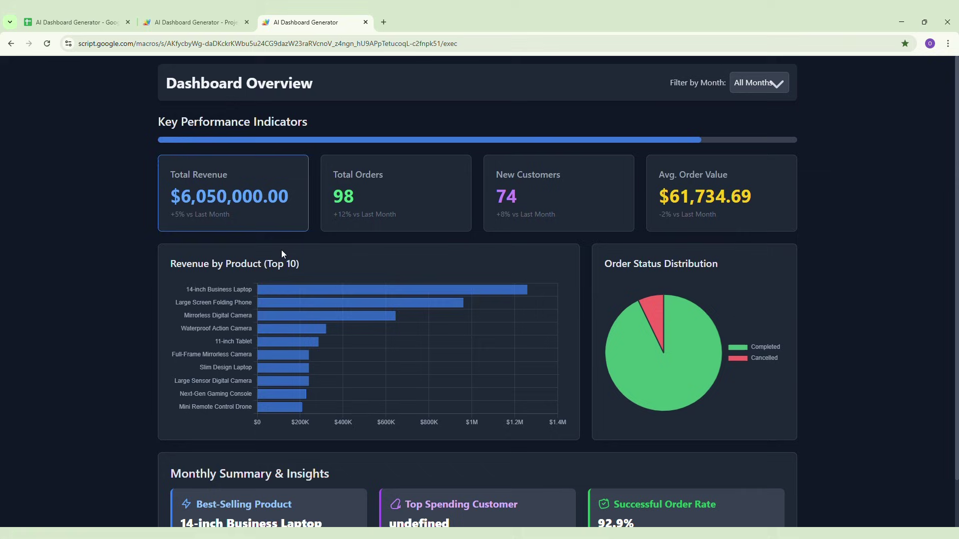
mouse_move(651, 333)
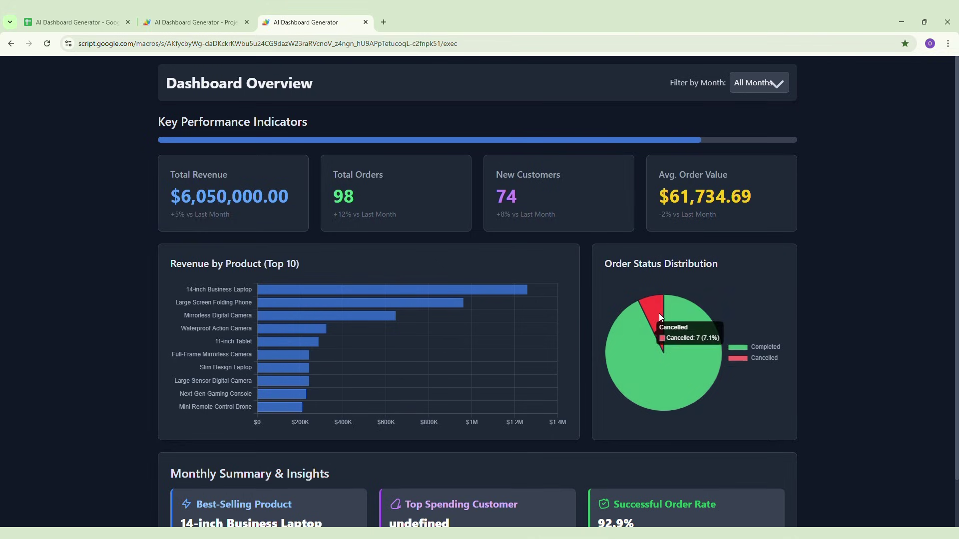
scroll(943, 292, "down", 1)
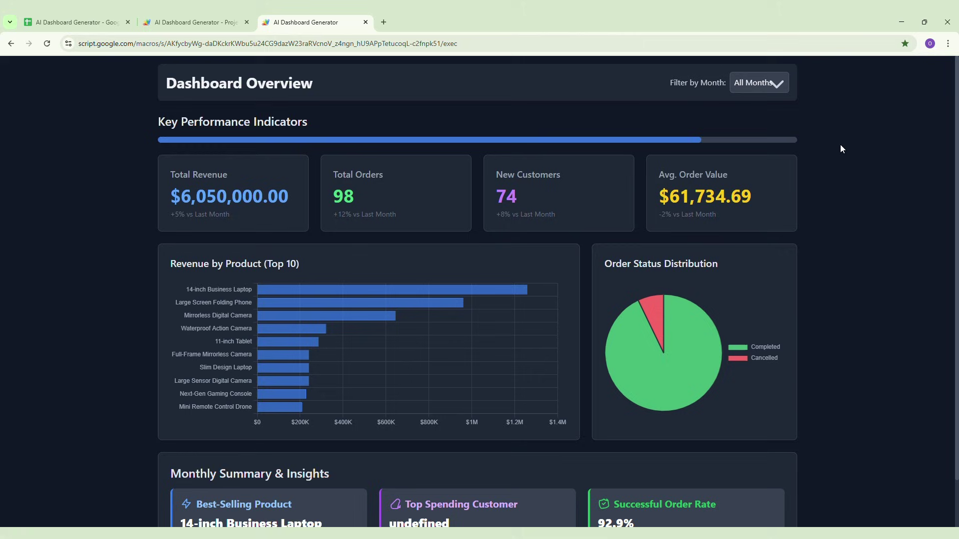
left_click(777, 87)
left_click(766, 114)
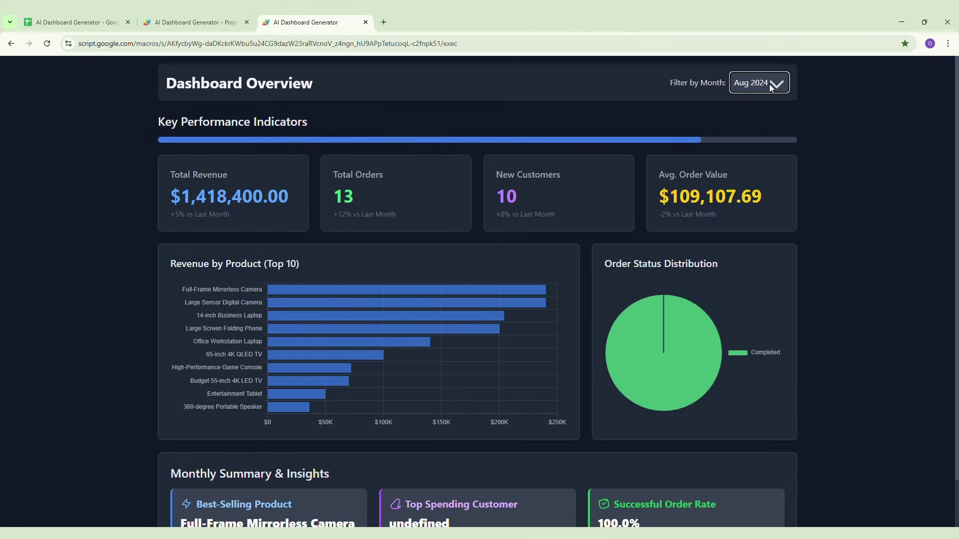
left_click(769, 87)
left_click(763, 131)
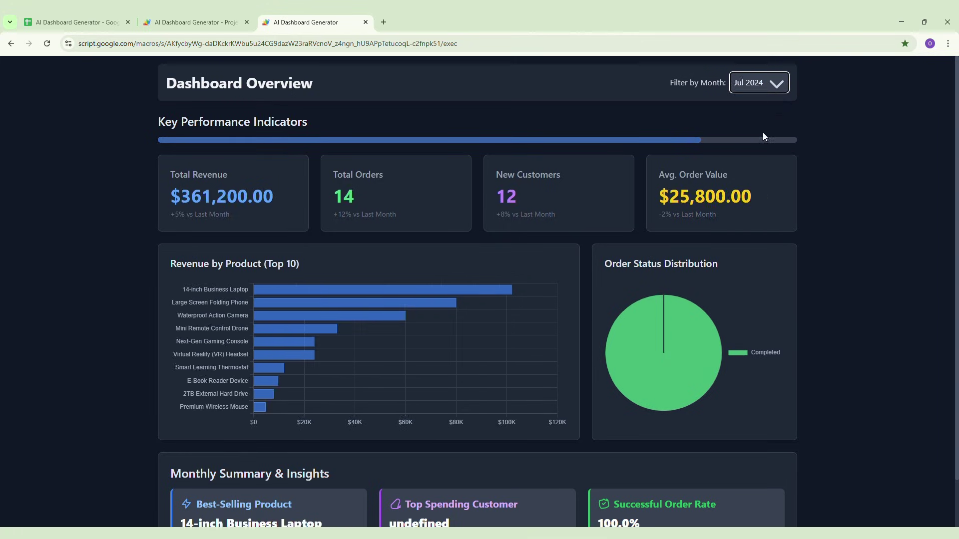
left_click(777, 85)
left_click(764, 189)
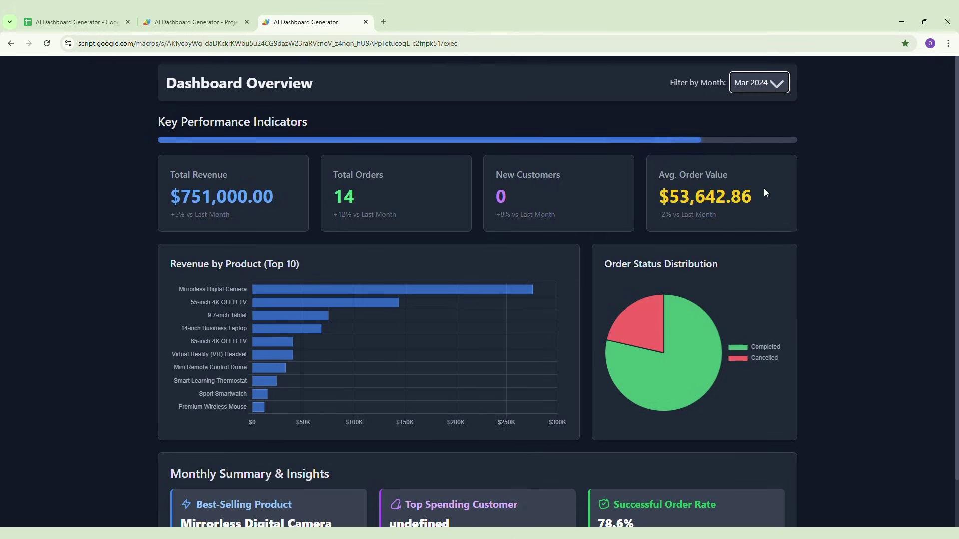
left_click(777, 82)
left_click(765, 203)
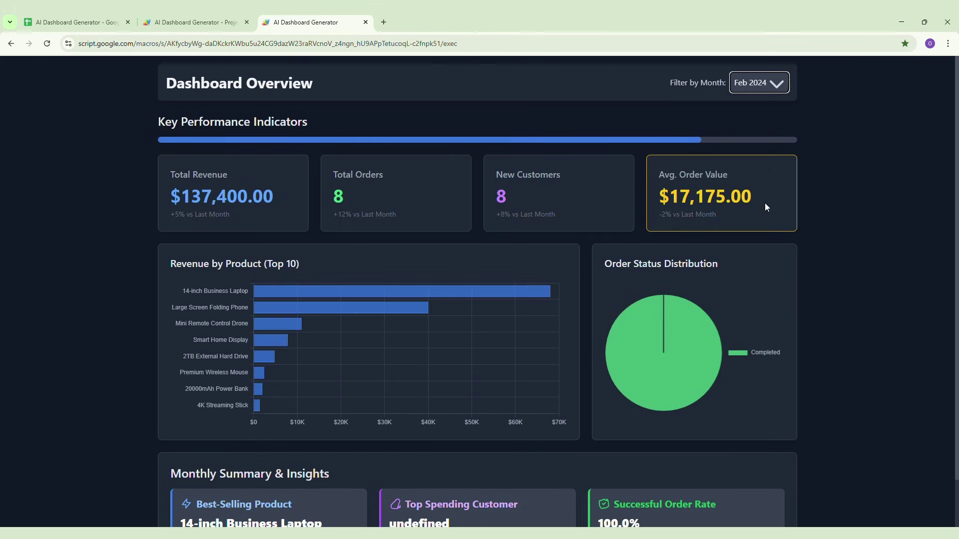
left_click(777, 86)
left_click(771, 100)
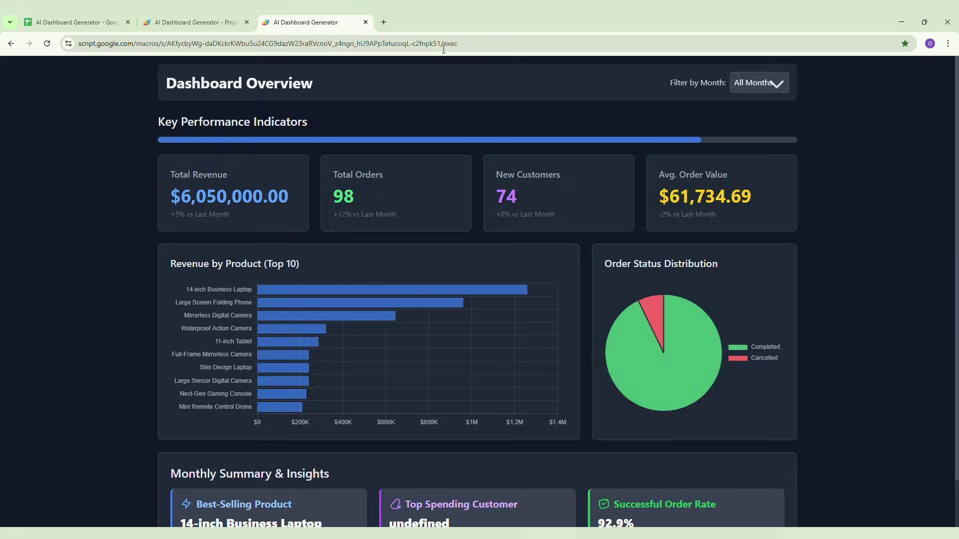
- Delete rows 18 through 99 in the order-data sheet so only 16 orders remain
left_click(75, 22)
scroll(524, 337, "down", 5)
scroll(955, 238, "down", 5)
left_click_drag(955, 238, 955, 255)
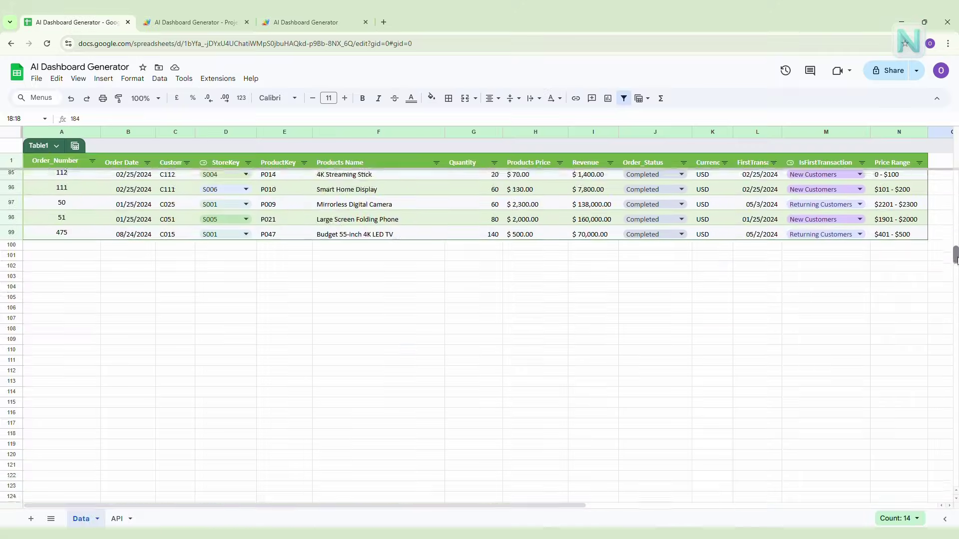
left_click(12, 216, "shift")
right_click(14, 218)
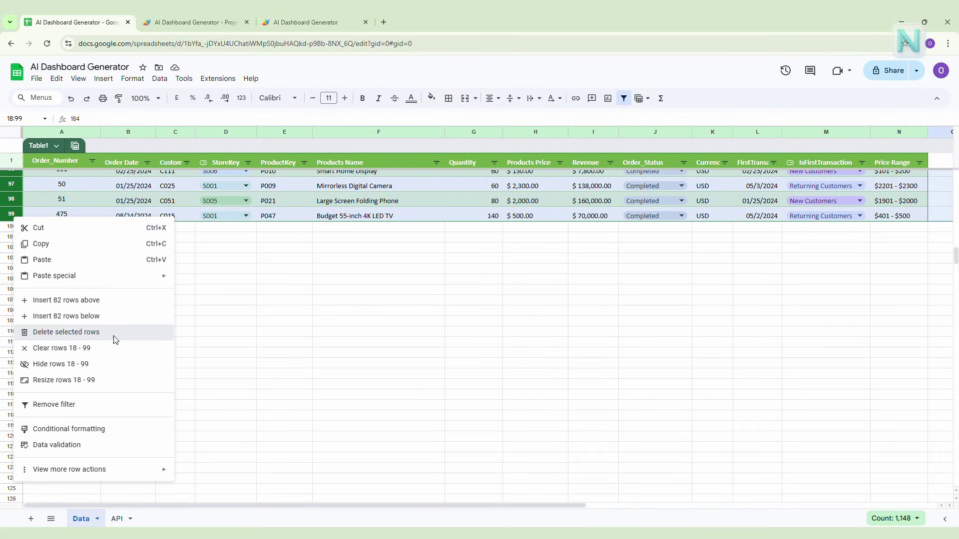
left_click(88, 332)
left_click(595, 338)
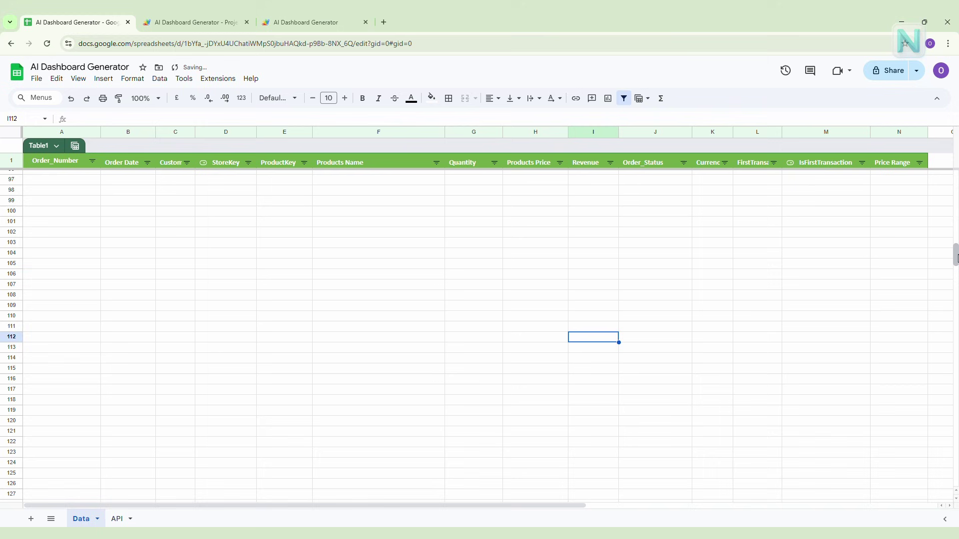
left_click_drag(956, 255, 955, 180)
left_click(346, 238)
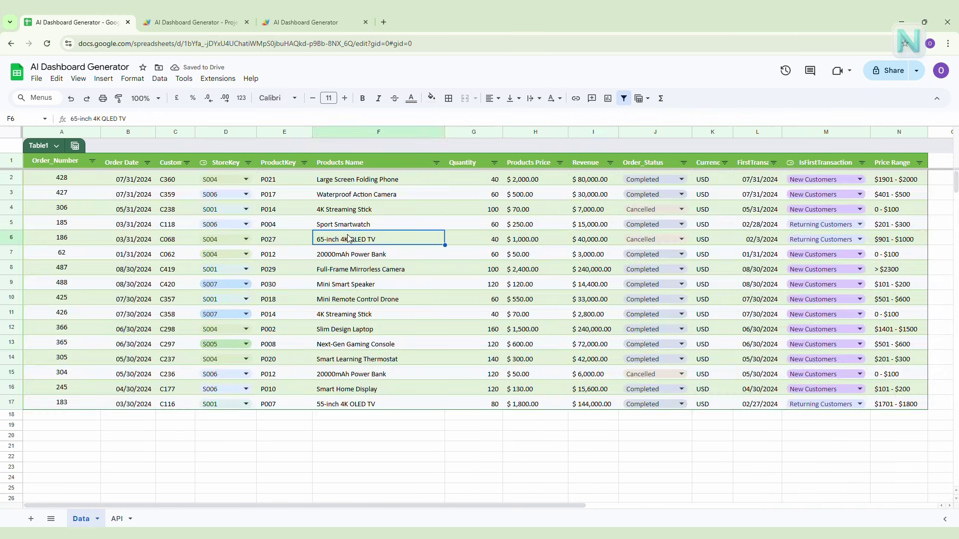
- Return to the dashboard page and reload it to pick up the trimmed data
left_click(330, 25)
key("F5")
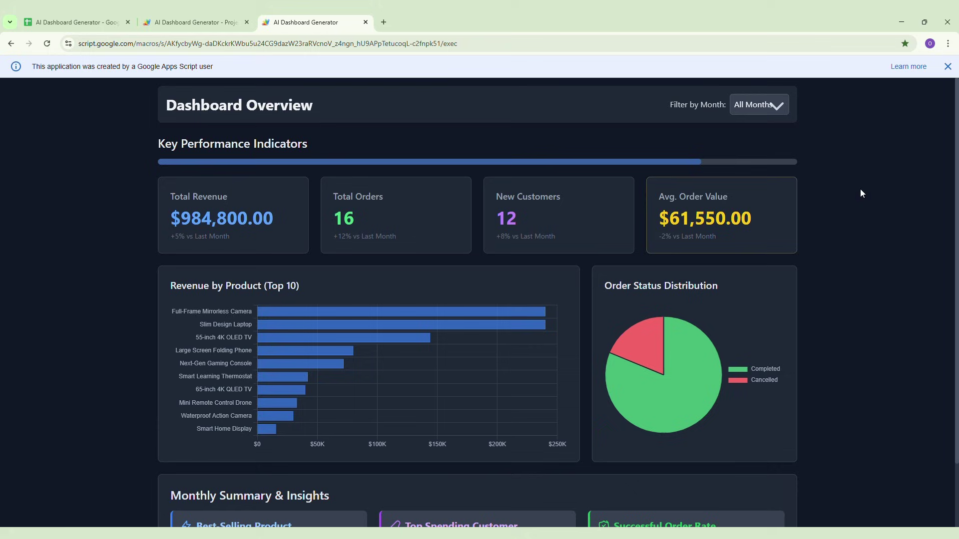
- Filter the dashboard by Jun 2024 and Apr 2024, reset to All Months, then close the page
left_click(947, 67)
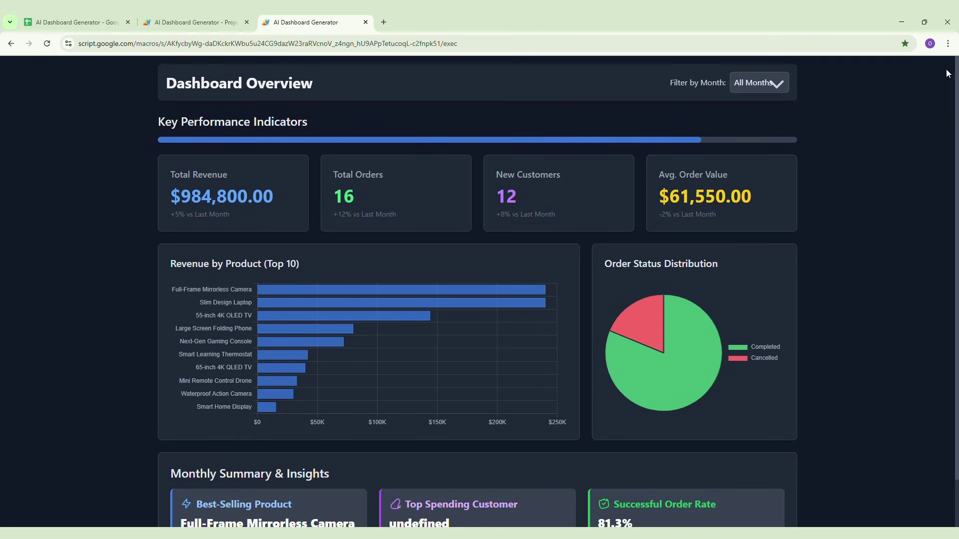
left_click(777, 86)
left_click(762, 145)
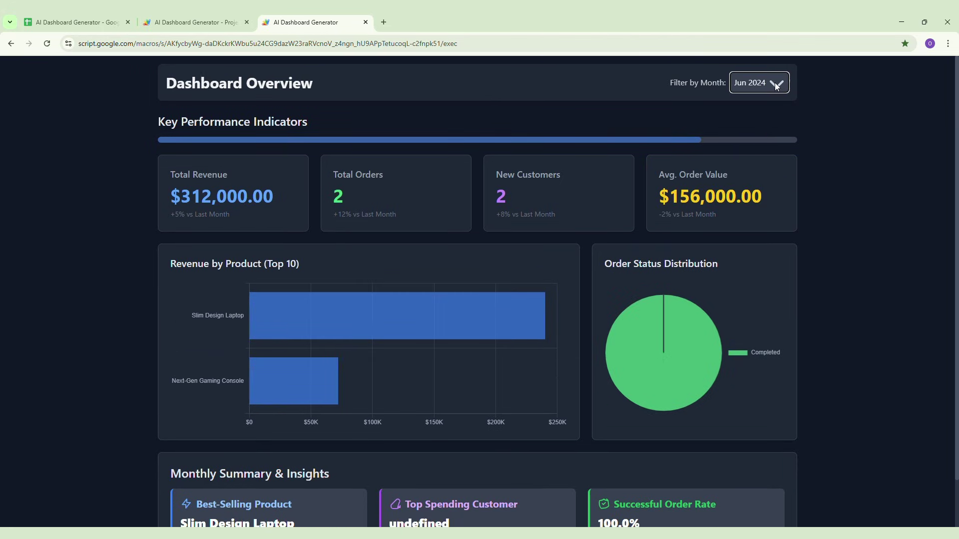
left_click(776, 83)
left_click(758, 172)
left_click(773, 88)
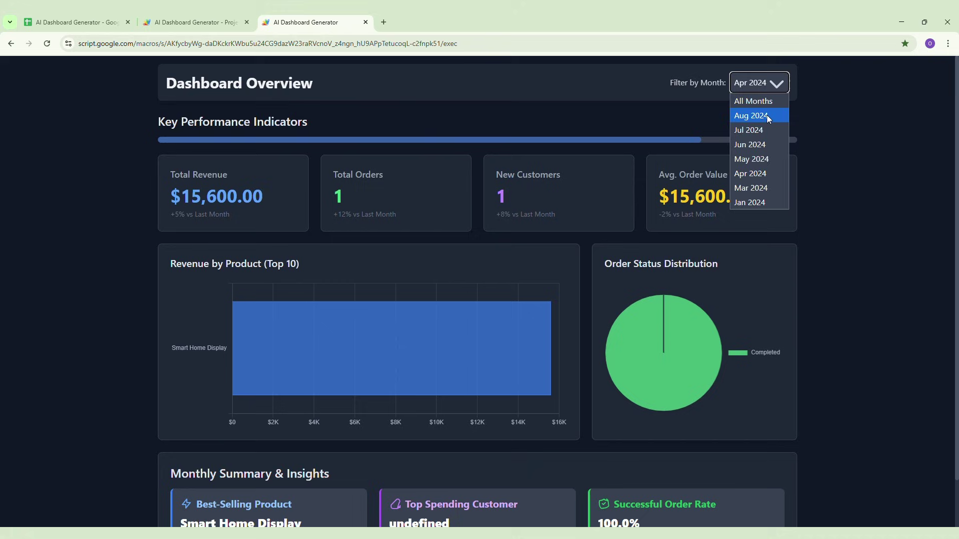
left_click(766, 100)
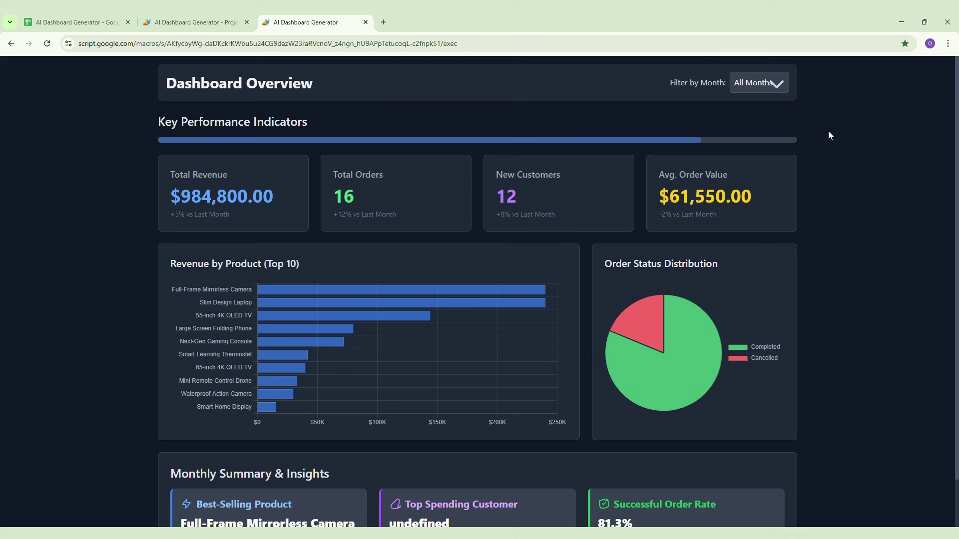
key("ctrl+w")
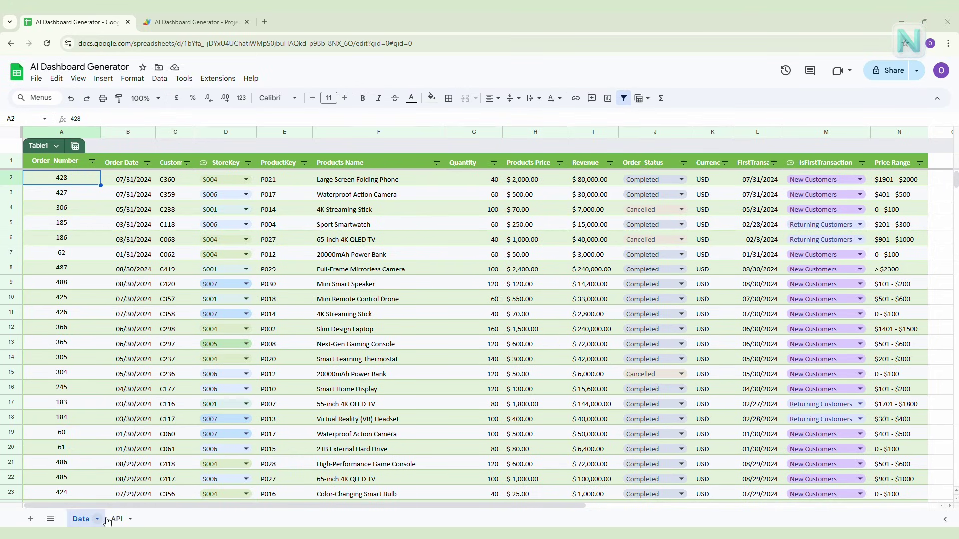
mouse_move(85, 518)
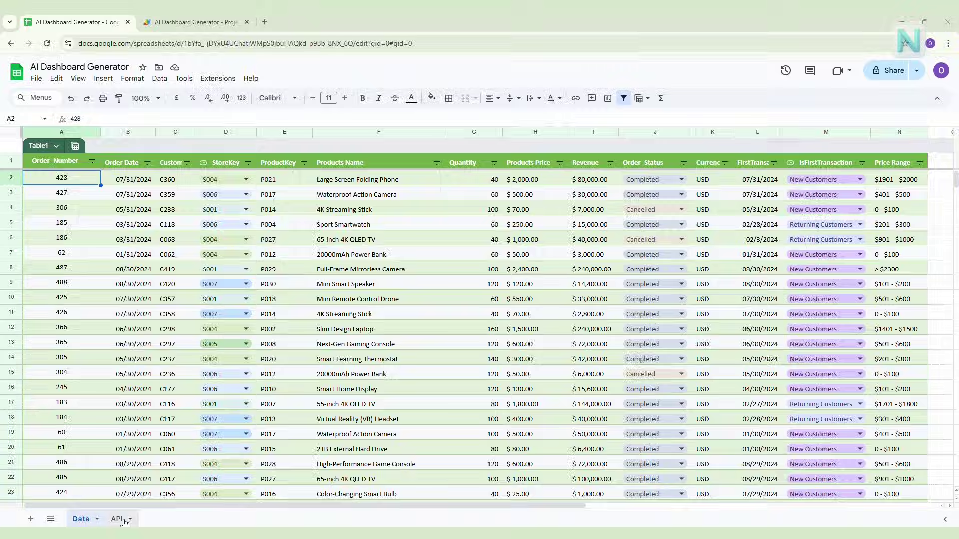
left_click(122, 520)
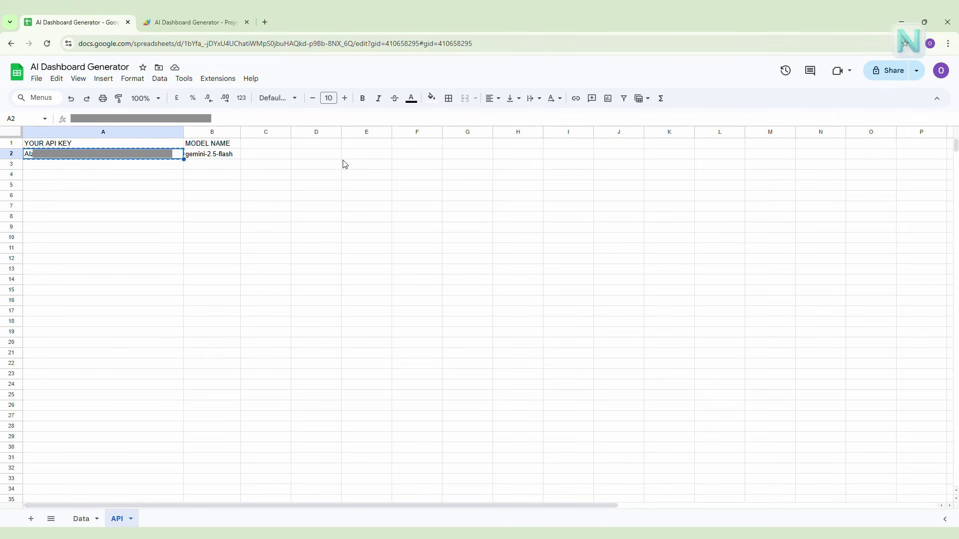
left_click(82, 519)
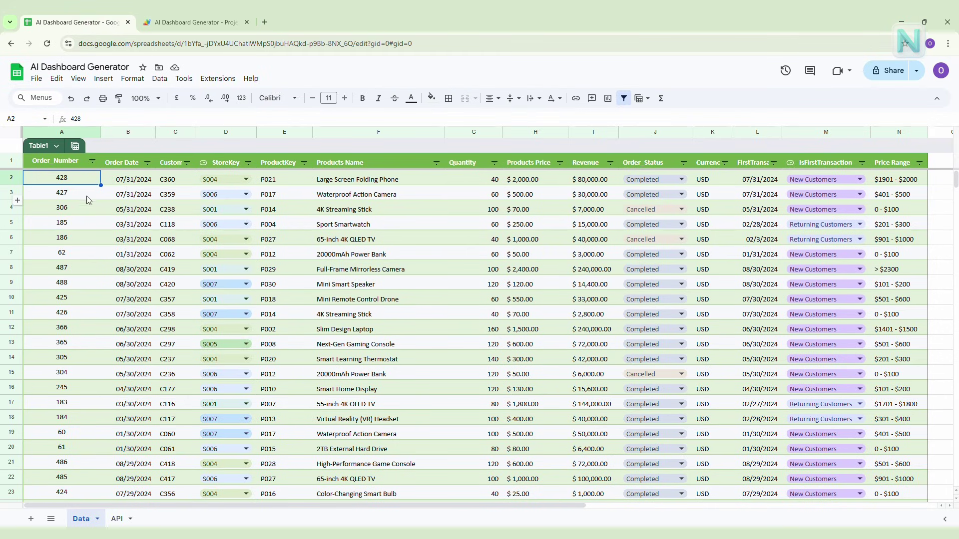
- Select the header row and first order row in Google Sheets as sample data
left_click(10, 162)
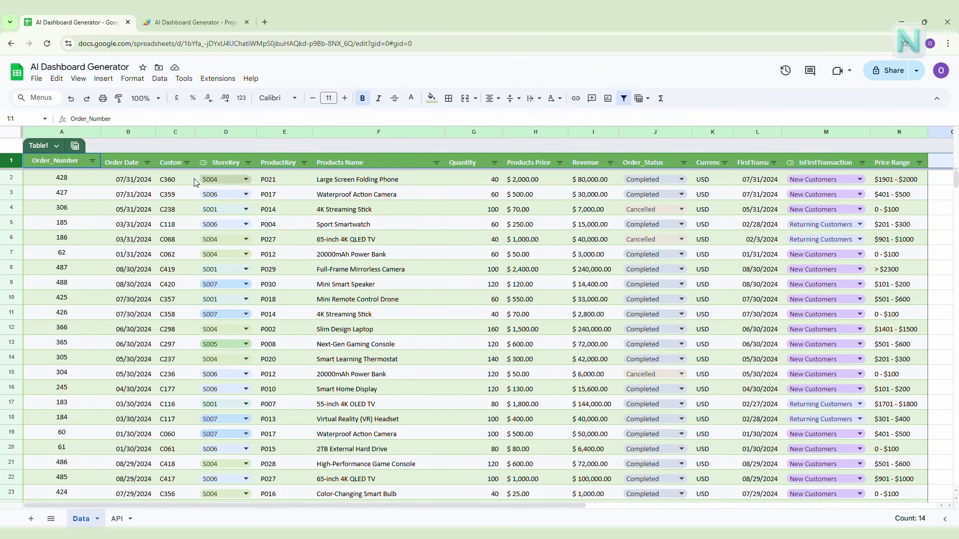
left_click(10, 177, "shift")
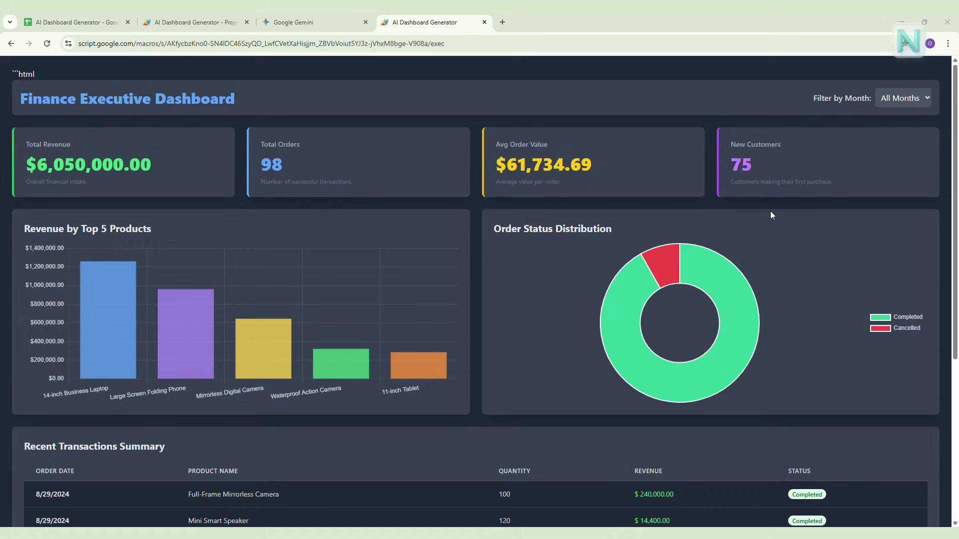
mouse_move(955, 189)
left_mouse_down()
mouse_move(956, 394)
mouse_move(956, 157)
left_mouse_up()
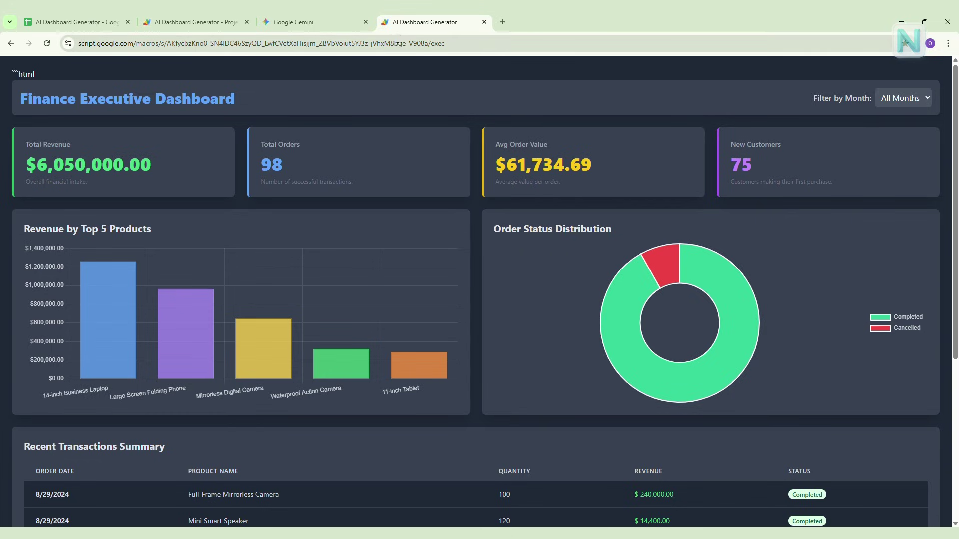
- Return to the Apps Script project's index.html code
left_click(197, 19)
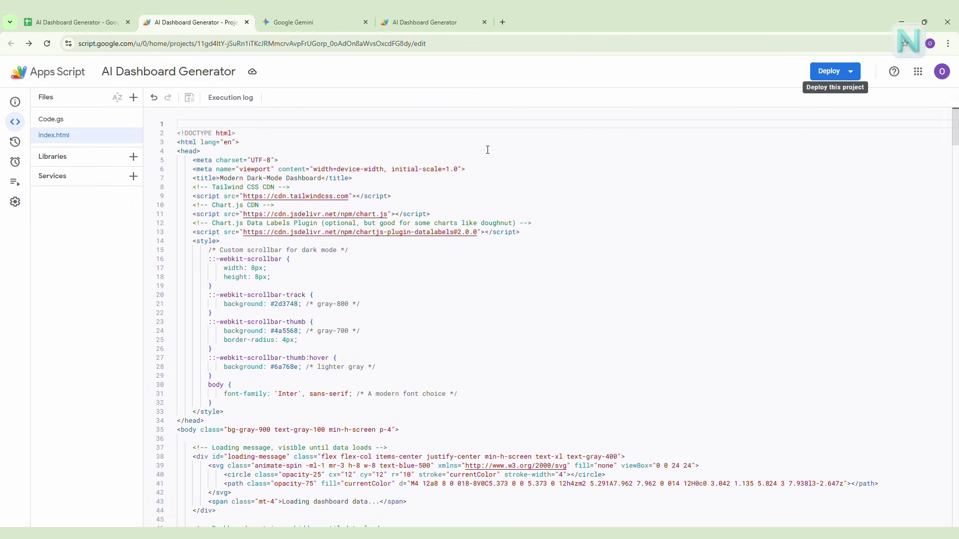
- Select all of the index.html dashboard code and switch over to Google Gemini
left_click(652, 225)
key("ctrl+a")
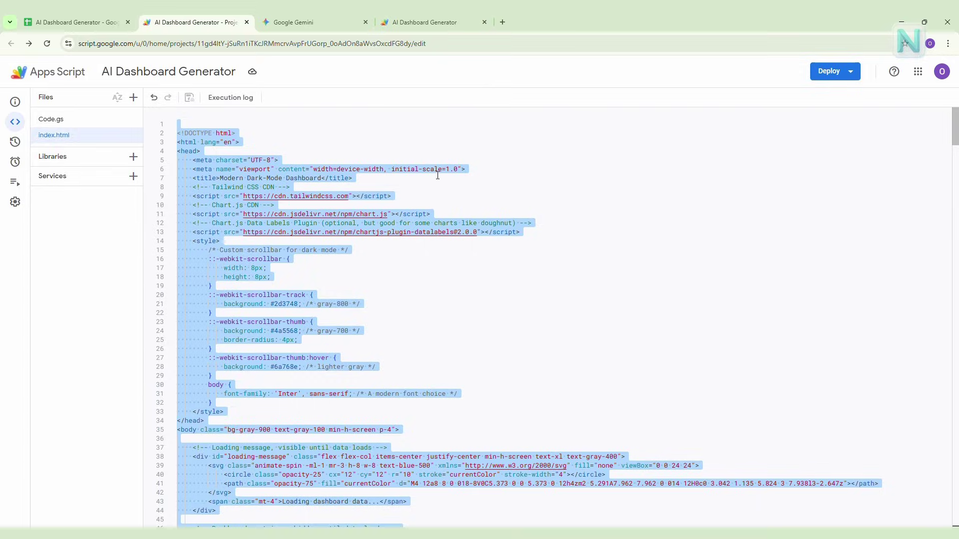
left_click(321, 25)
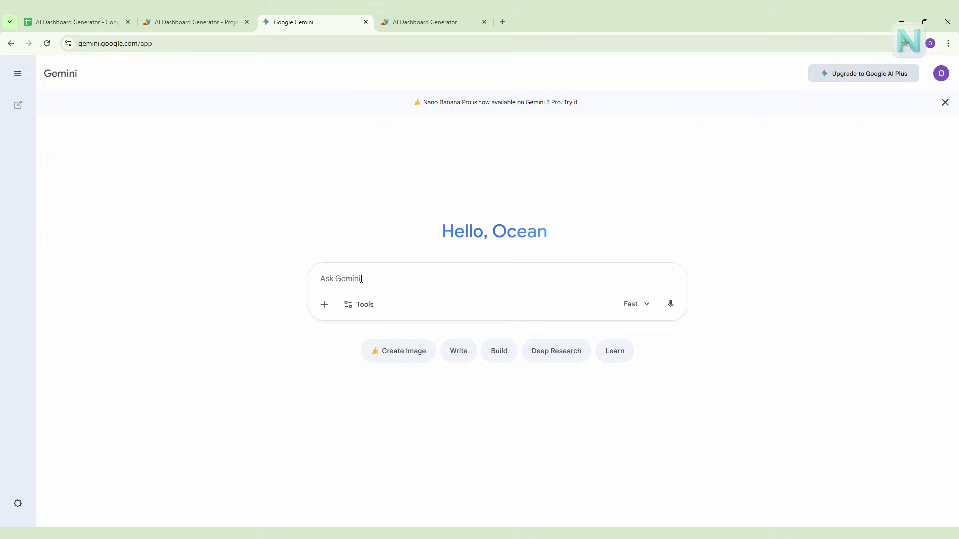
- Paste the dashboard code into Gemini with Canvas on and request a white-background light-mode version
key("ctrl+v")
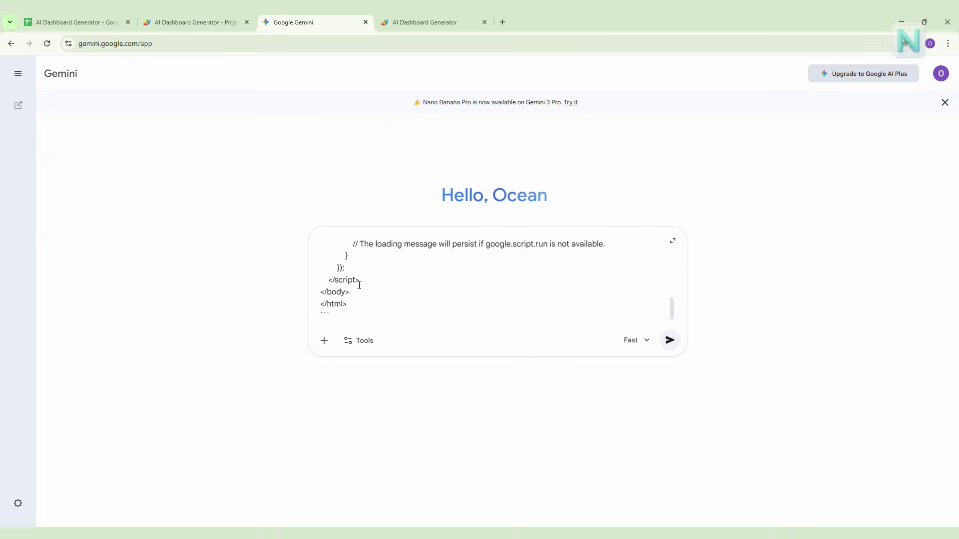
key("shift+Return")
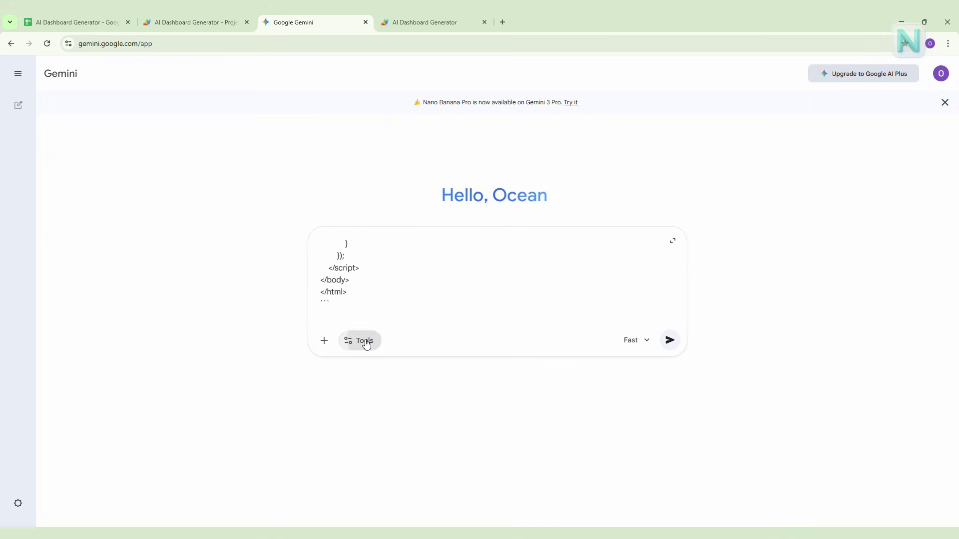
left_click(364, 341)
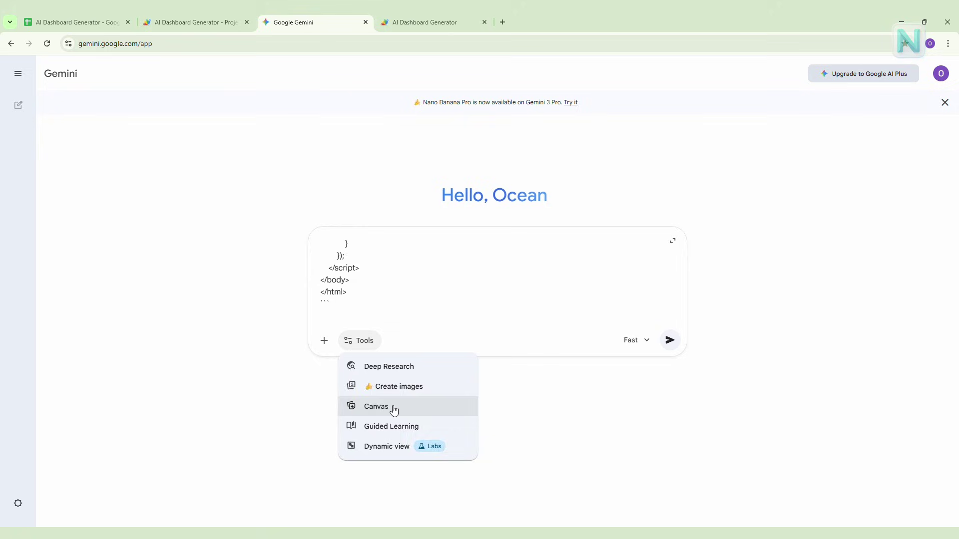
left_click(412, 411)
left_click(376, 320)
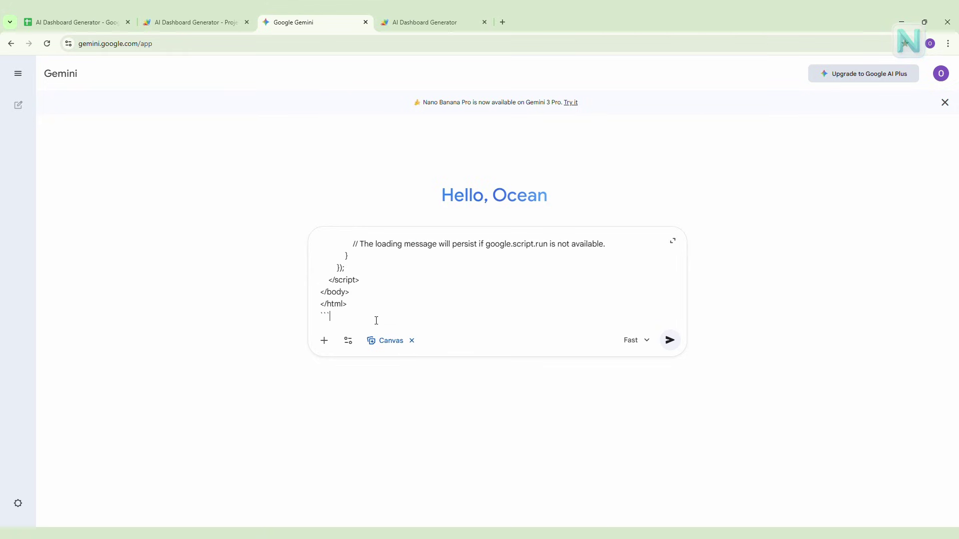
key("shift+Return")
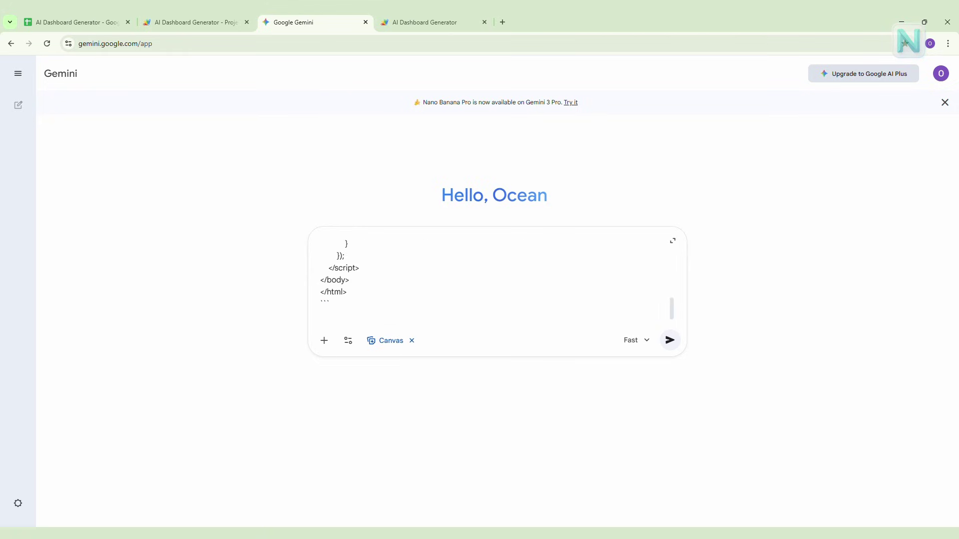
type("I want to switch the dashboard to a white background")
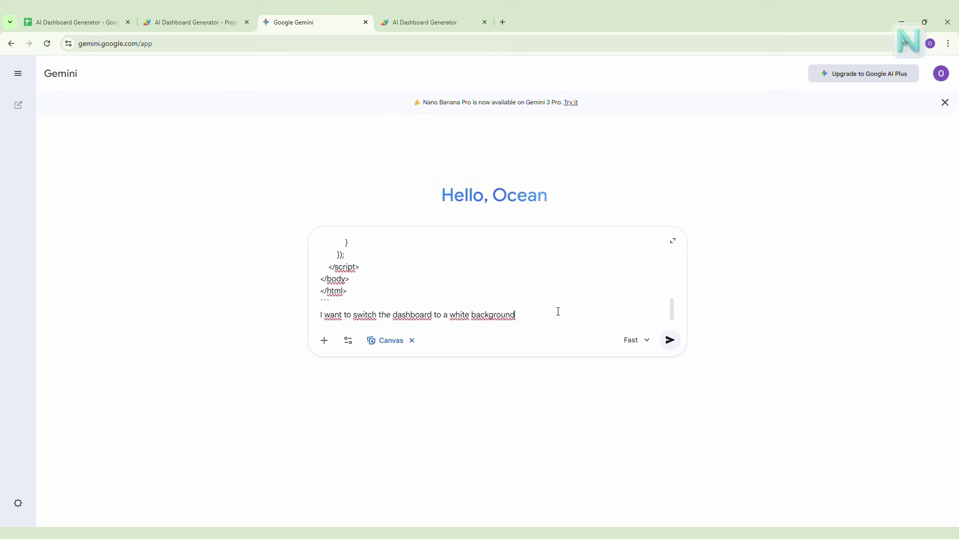
left_click(671, 342)
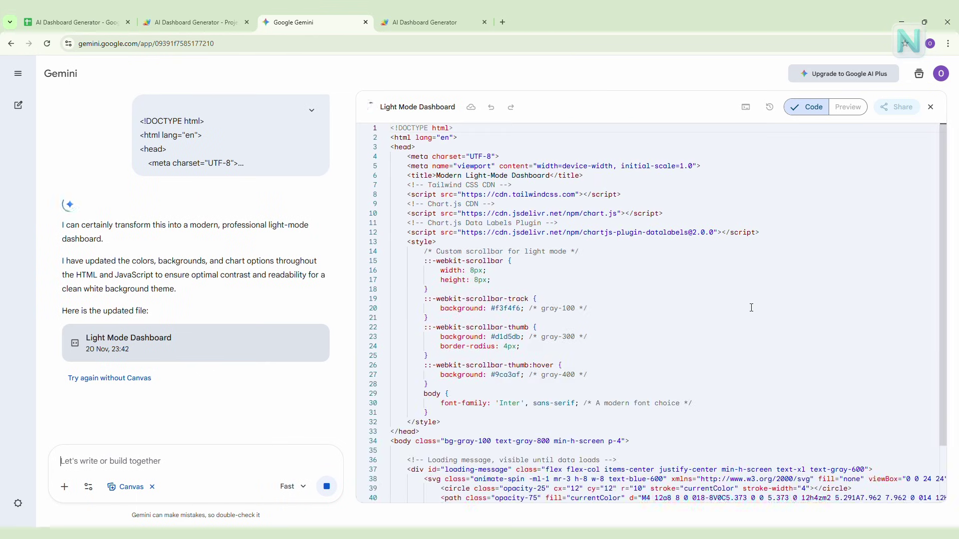
- Copy the generated light-mode code via Share and return to the Apps Script index.html editor
left_click(903, 115)
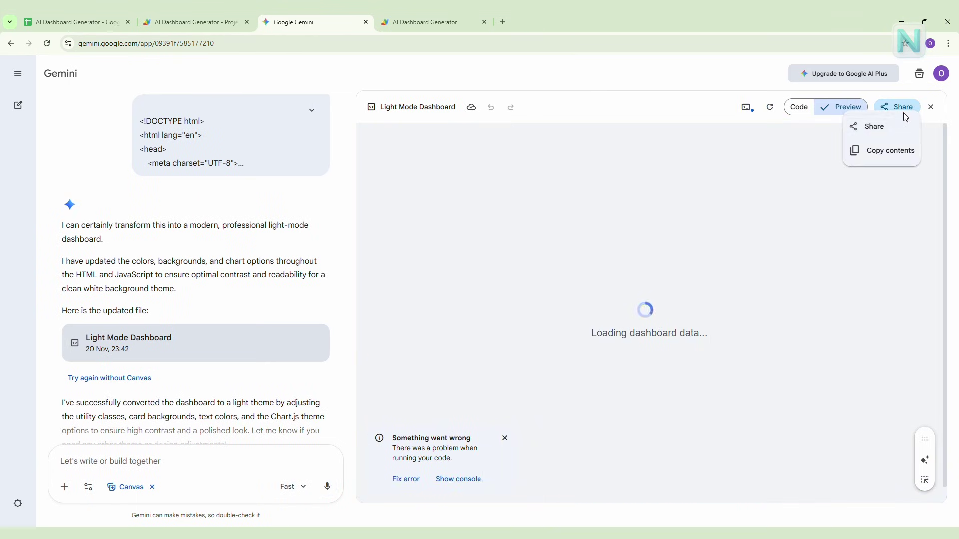
left_click(868, 155)
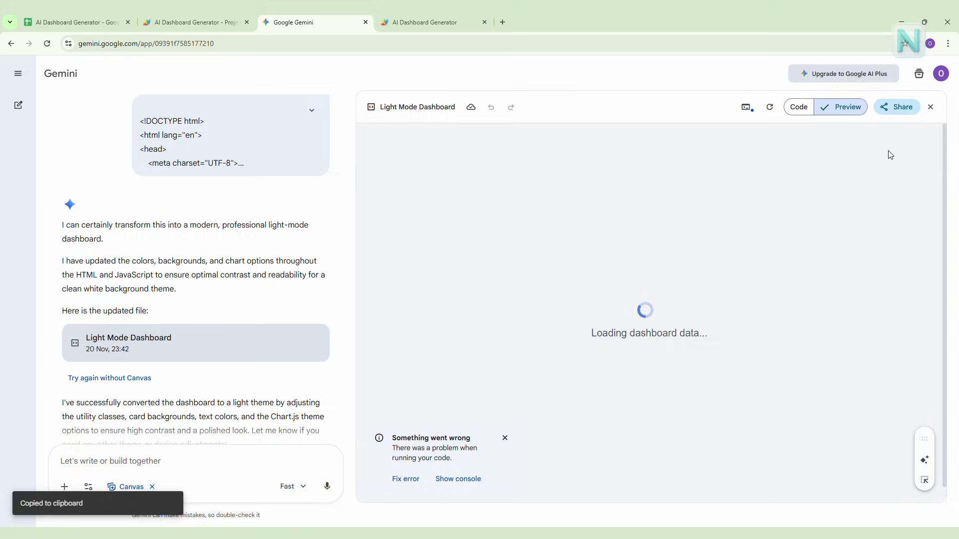
key("ctrl+w")
left_click(451, 302)
- Replace index.html with the light-mode code, deploy a new version (60) and open the web app URL
key("ctrl+a")
key("ctrl+v")
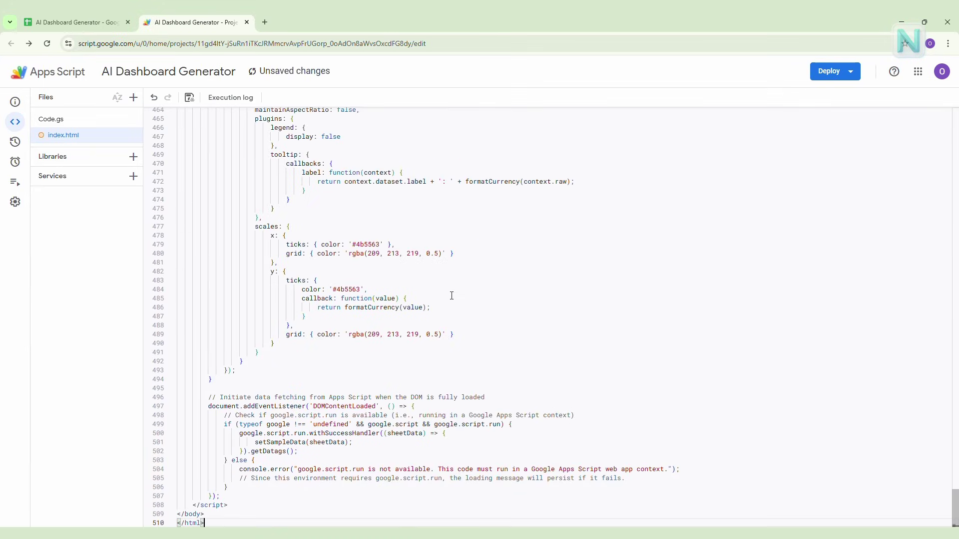
left_click(851, 71)
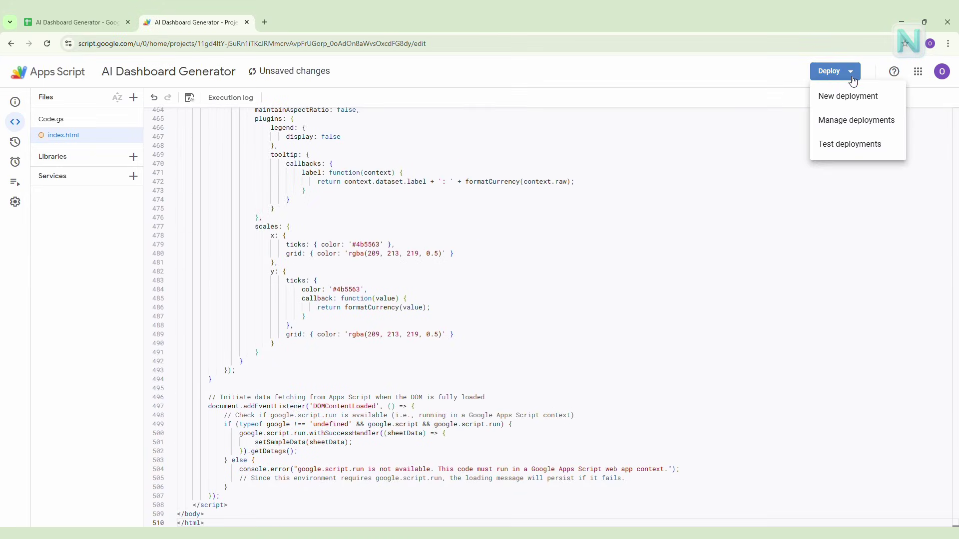
left_click(848, 97)
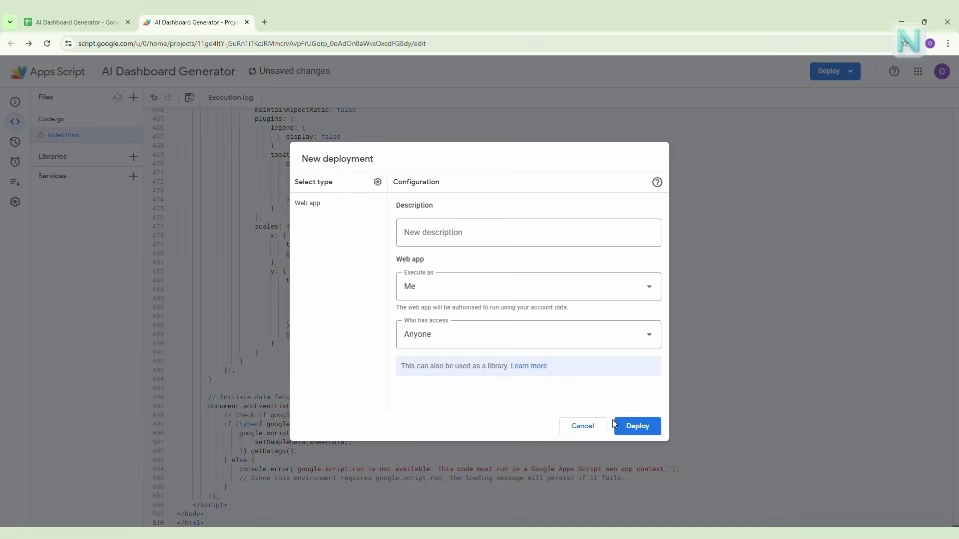
left_click(626, 425)
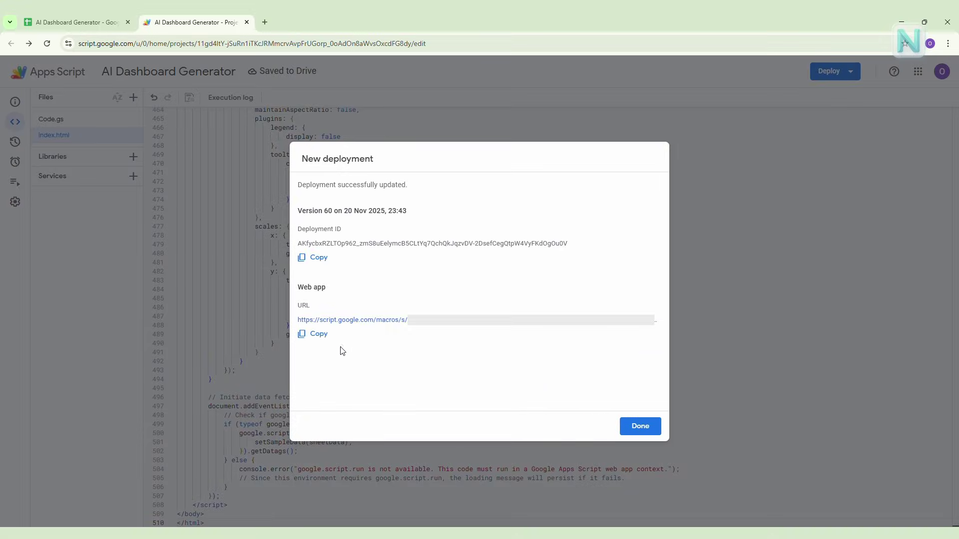
left_click(322, 338)
left_click(405, 320)
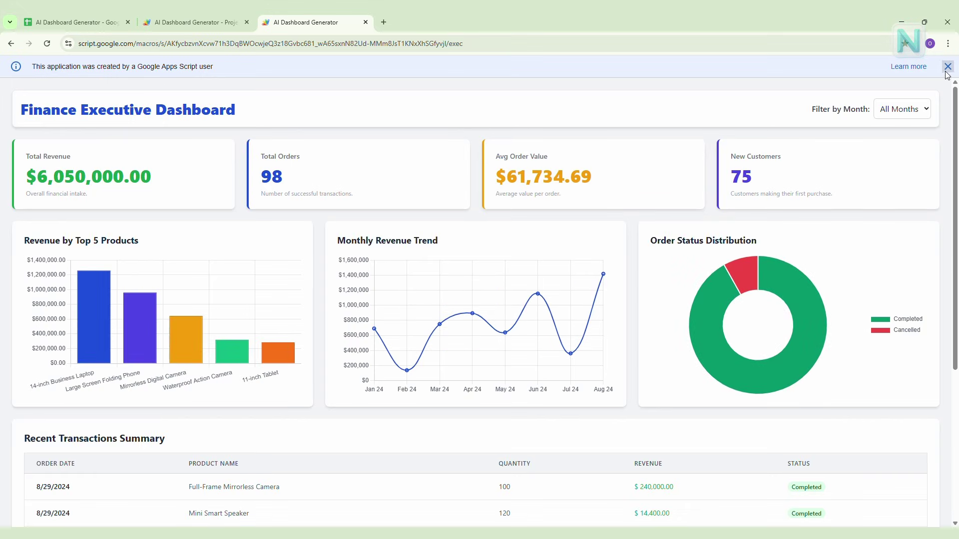
- Dismiss the banner, filter by January and February, return to All Months and scroll the table
left_click(947, 66)
left_click(912, 96)
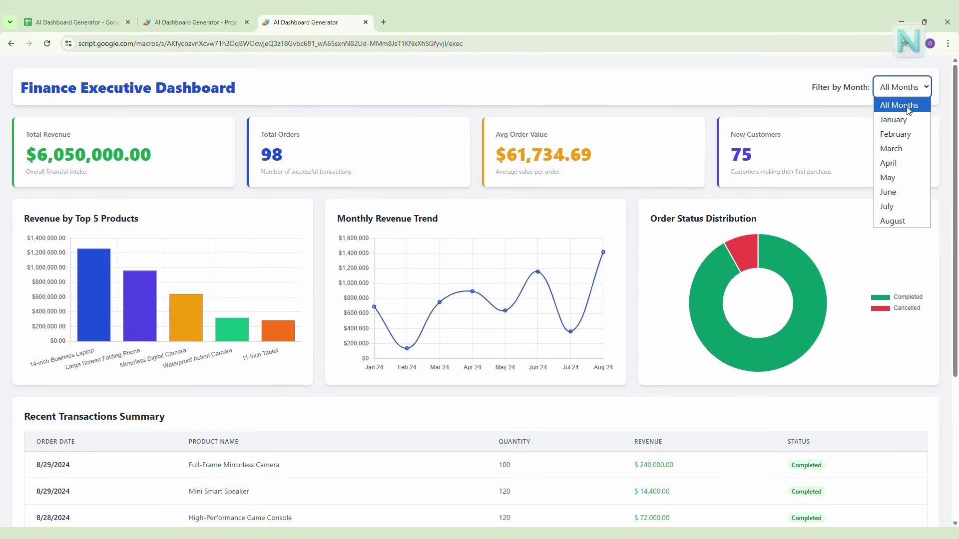
left_click(899, 120)
left_click(906, 87)
left_click(914, 135)
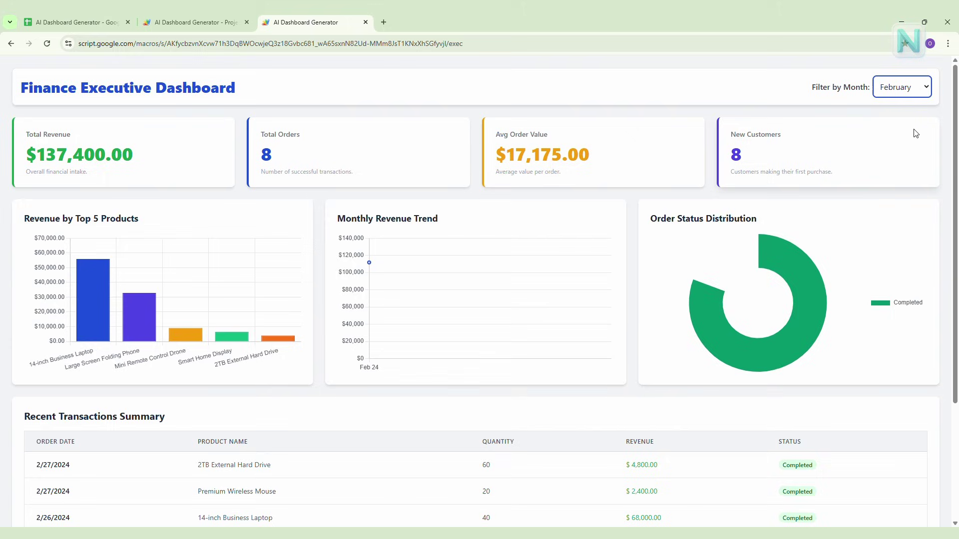
left_click(910, 90)
left_click(912, 105)
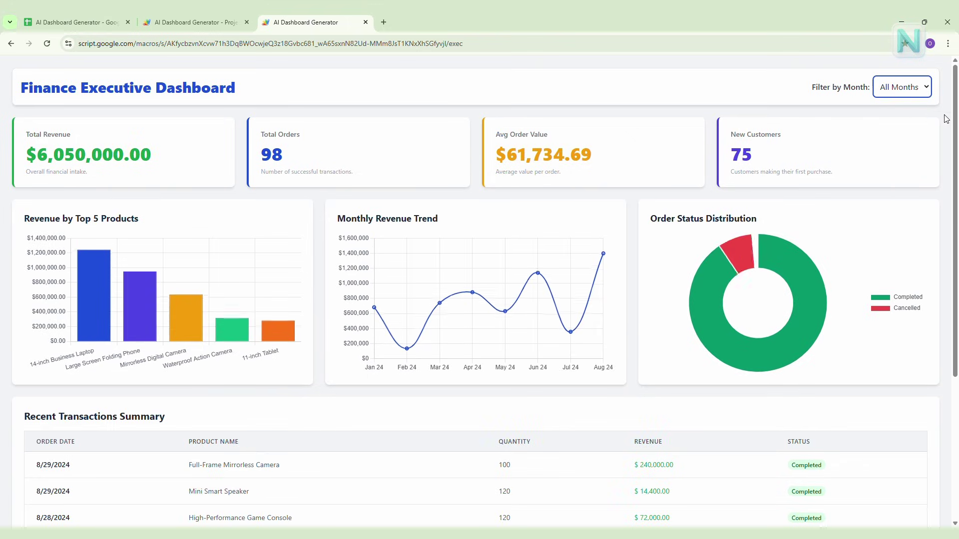
left_click_drag(954, 143, 954, 283)
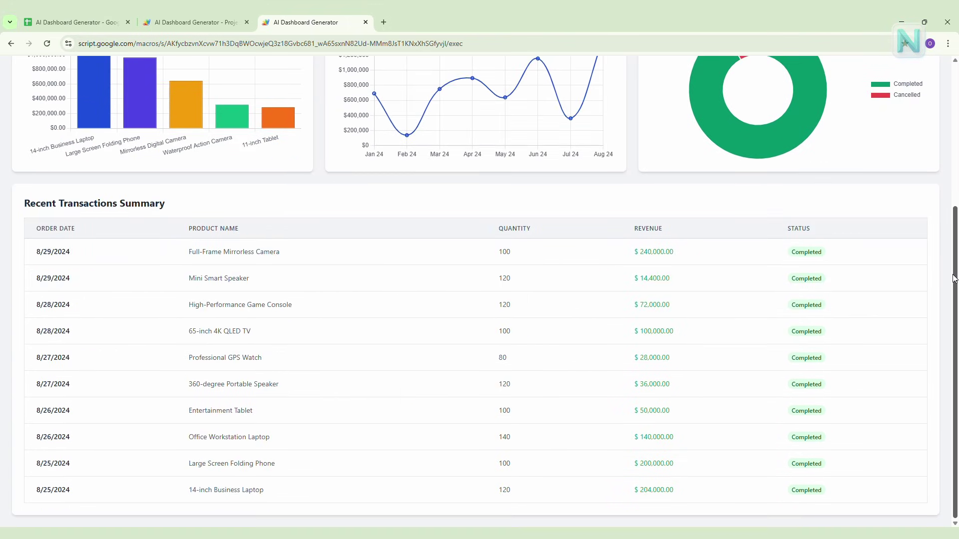
left_click_drag(954, 278, 954, 136)
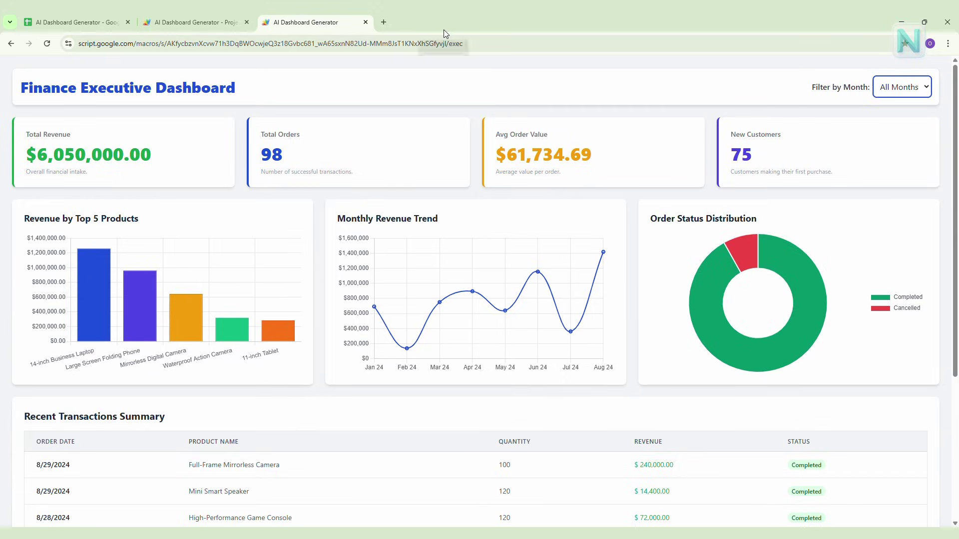
scroll(958, 249, "down", 3)
left_click_drag(958, 250, 957, 332)
scroll(942, 176, "up", 5)
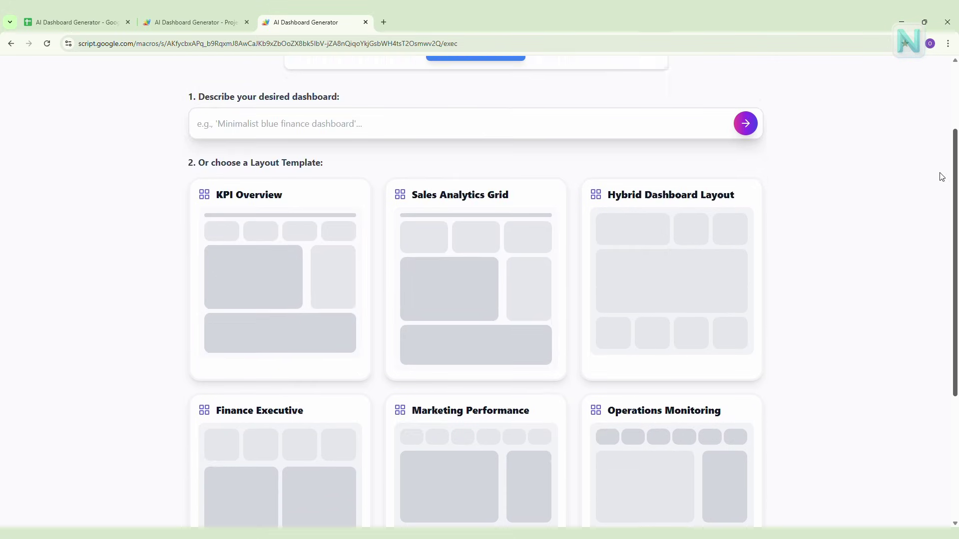